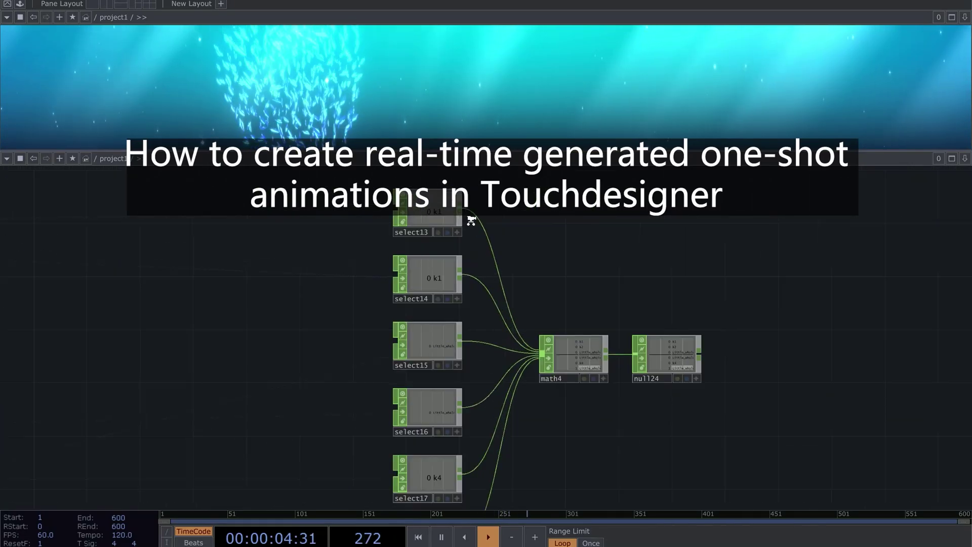
- Examine the select CHOPs that feed math4 and null24
{"action": "scroll", "coordinate": [471, 221], "scroll_direction": "up", "scroll_amount": 2}
{"action": "left_click_drag", "start_coordinate": [514, 221], "coordinate": [461, 232]}
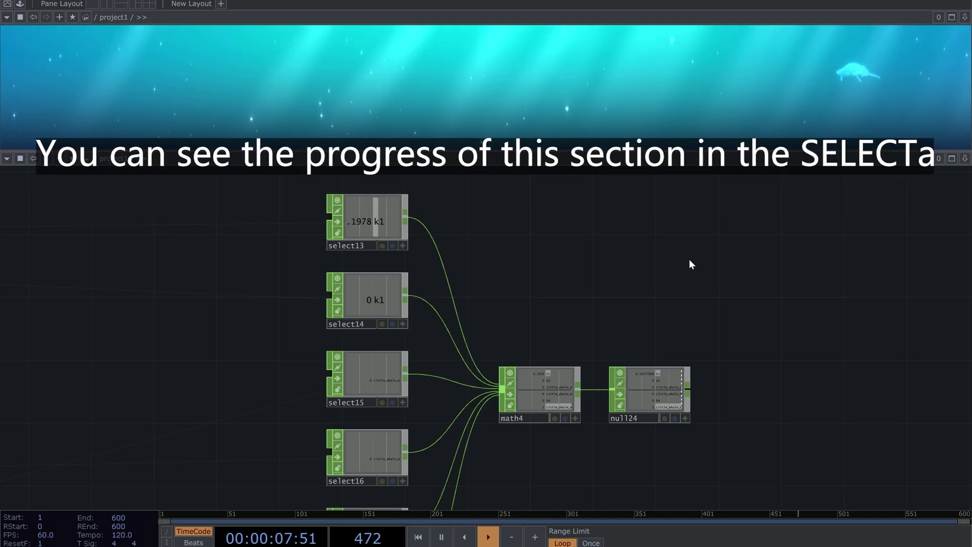
{"action": "left_click_drag", "start_coordinate": [610, 278], "coordinate": [771, 251]}
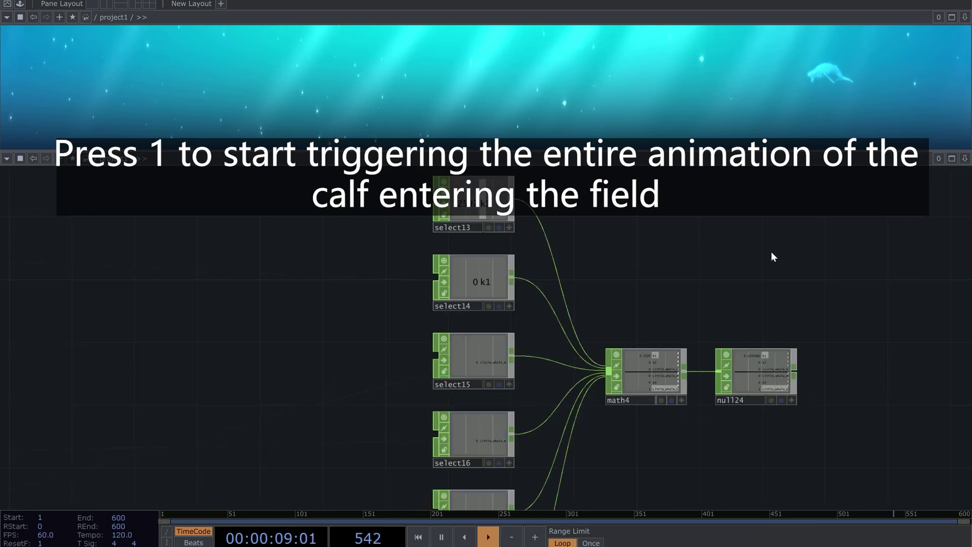
- Find the whale animation network and show the parameters of its pointtransform6 operator
{"action": "scroll", "coordinate": [771, 251], "scroll_direction": "down", "scroll_amount": 7}
{"action": "left_click_drag", "start_coordinate": [274, 335], "coordinate": [527, 262]}
{"action": "left_click_drag", "start_coordinate": [247, 344], "coordinate": [365, 277]}
{"action": "left_click_drag", "start_coordinate": [163, 354], "coordinate": [328, 285]}
{"action": "scroll", "coordinate": [328, 286], "scroll_direction": "up", "scroll_amount": 4}
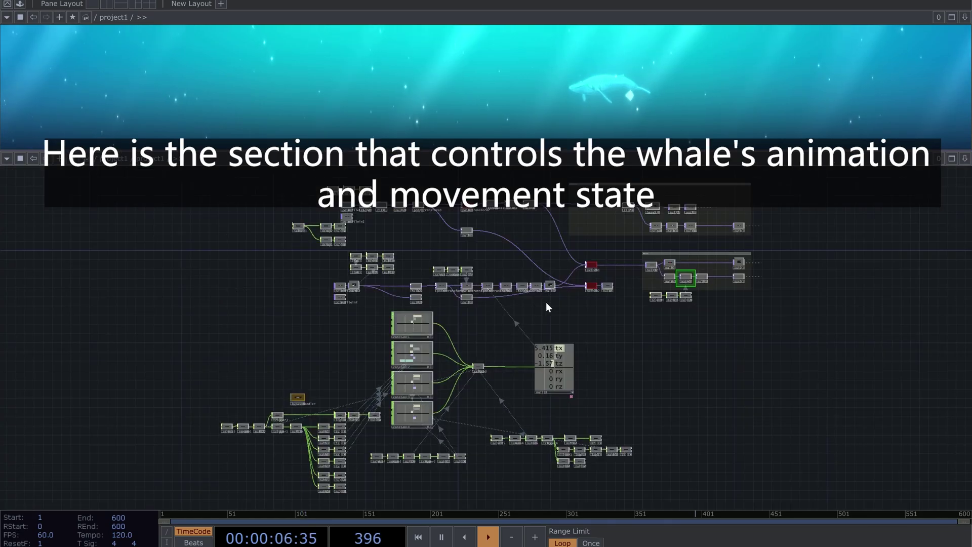
{"action": "left_click_drag", "start_coordinate": [478, 304], "coordinate": [473, 271]}
{"action": "scroll", "coordinate": [473, 273], "scroll_direction": "up", "scroll_amount": 5}
{"action": "left_click_drag", "start_coordinate": [483, 355], "coordinate": [507, 337]}
{"action": "key", "text": "p"}
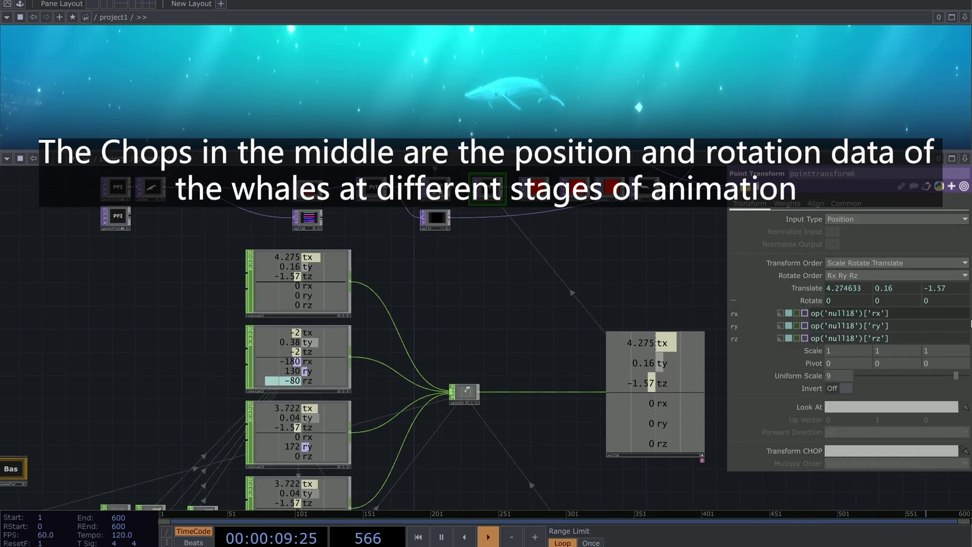
- Orbit the whale point cloud in the null17 viewer, and leave the viewer inactive again
{"action": "left_click_drag", "start_coordinate": [685, 269], "coordinate": [558, 266]}
{"action": "scroll", "coordinate": [533, 178], "scroll_direction": "up", "scroll_amount": 6}
{"action": "scroll", "coordinate": [595, 238], "scroll_direction": "up", "scroll_amount": 4}
{"action": "left_click_drag", "start_coordinate": [598, 390], "coordinate": [539, 473]}
{"action": "left_click", "coordinate": [638, 432]}
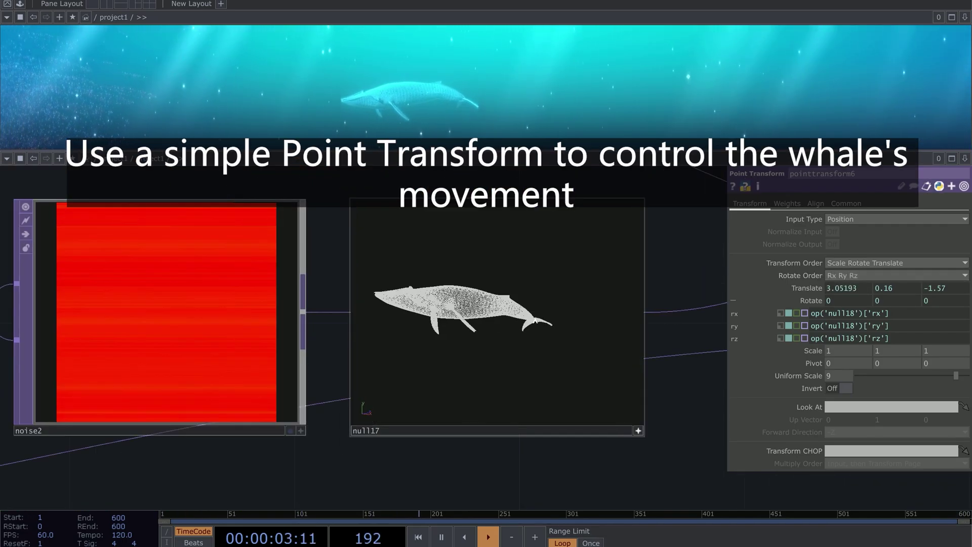
{"action": "scroll", "coordinate": [470, 292], "scroll_direction": "down", "scroll_amount": 4}
{"action": "left_click_drag", "start_coordinate": [470, 292], "coordinate": [494, 324]}
{"action": "left_click", "coordinate": [638, 431]}
- Examine the constant and switch CHOPs that supply the whale's position and rotation data
{"action": "scroll", "coordinate": [577, 314], "scroll_direction": "down", "scroll_amount": 10}
{"action": "left_click_drag", "start_coordinate": [534, 393], "coordinate": [529, 284]}
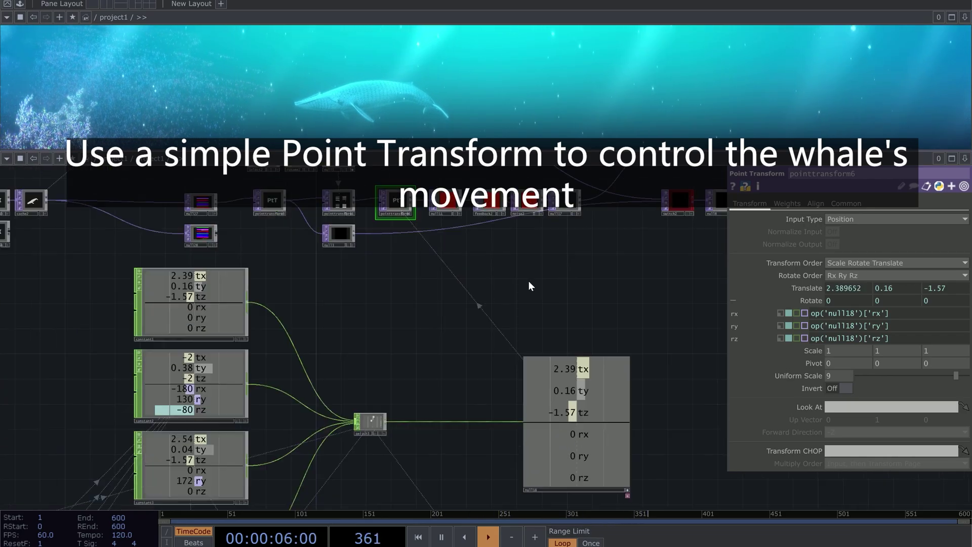
{"action": "scroll", "coordinate": [527, 286], "scroll_direction": "down", "scroll_amount": 2}
{"action": "left_click_drag", "start_coordinate": [485, 325], "coordinate": [458, 234]}
{"action": "left_click_drag", "start_coordinate": [460, 352], "coordinate": [464, 312]}
{"action": "left_click_drag", "start_coordinate": [356, 230], "coordinate": [372, 279]}
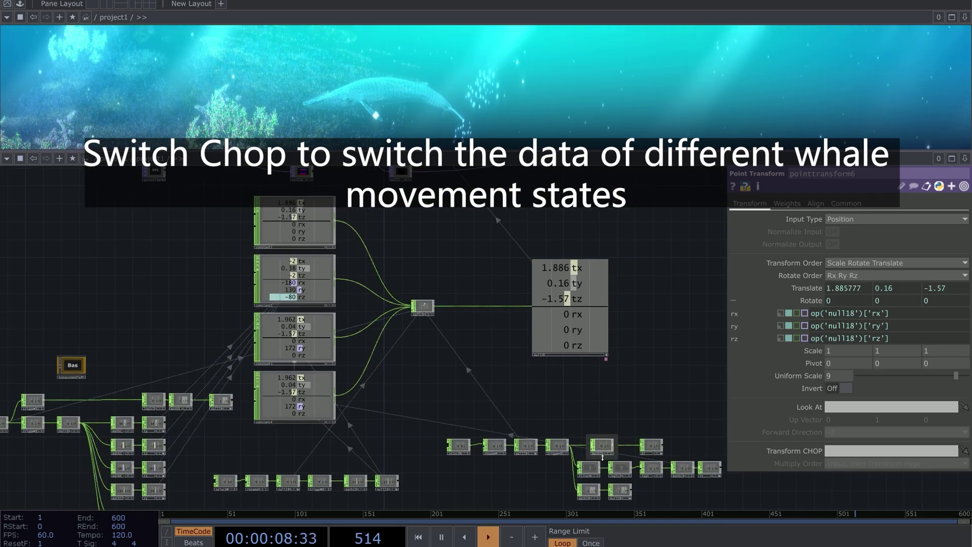
- Turn on the viewer of pos_coral and inspect the coral point cloud from another angle
{"action": "scroll", "coordinate": [466, 322], "scroll_direction": "down", "scroll_amount": 10}
{"action": "scroll", "coordinate": [506, 280], "scroll_direction": "down", "scroll_amount": 10}
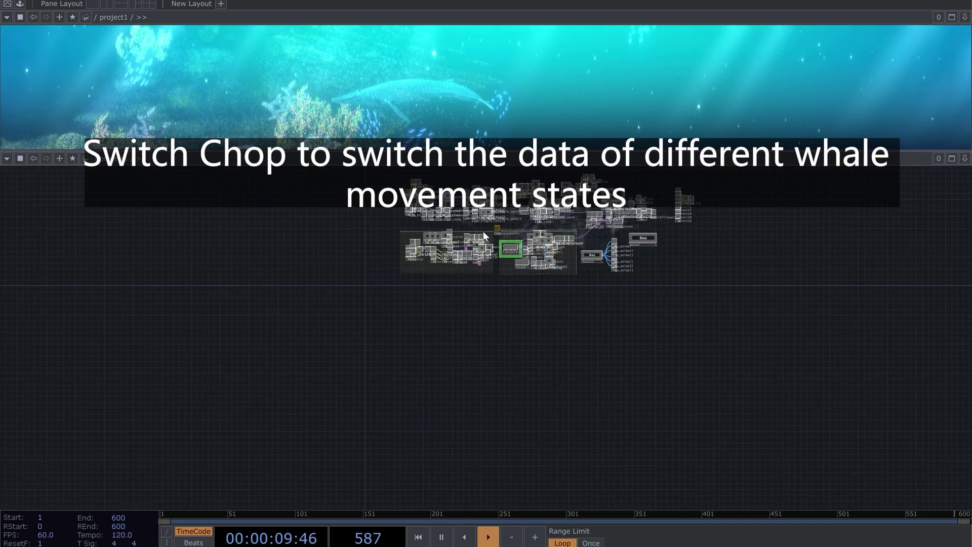
{"action": "scroll", "coordinate": [483, 218], "scroll_direction": "up", "scroll_amount": 8}
{"action": "scroll", "coordinate": [280, 235], "scroll_direction": "up", "scroll_amount": 4}
{"action": "left_click_drag", "start_coordinate": [254, 169], "coordinate": [365, 266]}
{"action": "scroll", "coordinate": [364, 246], "scroll_direction": "up", "scroll_amount": 2}
{"action": "scroll", "coordinate": [365, 267], "scroll_direction": "up", "scroll_amount": 3}
{"action": "left_click", "coordinate": [507, 233]}
{"action": "scroll", "coordinate": [536, 237], "scroll_direction": "up", "scroll_amount": 5}
{"action": "scroll", "coordinate": [545, 262], "scroll_direction": "up", "scroll_amount": 5}
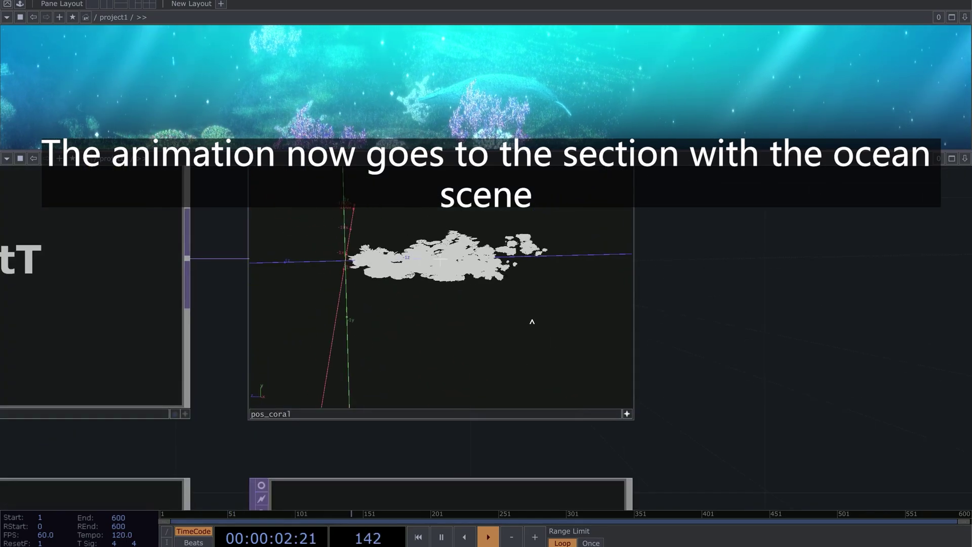
{"action": "left_click_drag", "start_coordinate": [455, 248], "coordinate": [527, 300]}
{"action": "left_click", "coordinate": [627, 415]}
- Preview the noise-generated coral colours in the col_coral viewer, and switch that viewer off again
{"action": "scroll", "coordinate": [708, 456], "scroll_direction": "down", "scroll_amount": 4}
{"action": "left_click_drag", "start_coordinate": [708, 456], "coordinate": [664, 248]}
{"action": "left_click_drag", "start_coordinate": [721, 418], "coordinate": [685, 246]}
{"action": "left_click_drag", "start_coordinate": [667, 172], "coordinate": [667, 306]}
{"action": "scroll", "coordinate": [668, 292], "scroll_direction": "down", "scroll_amount": 3}
{"action": "left_click_drag", "start_coordinate": [668, 291], "coordinate": [651, 347]}
{"action": "left_click", "coordinate": [459, 202]}
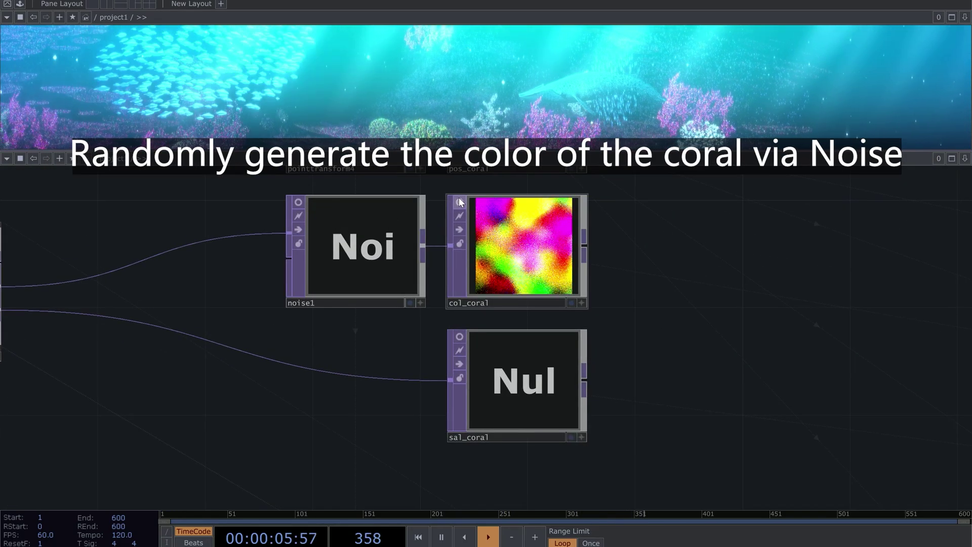
{"action": "left_click", "coordinate": [460, 202]}
- Turn on the pos_rock viewer, orbit the seabed rock point cloud, and switch the viewer off
{"action": "left_click_drag", "start_coordinate": [598, 291], "coordinate": [567, 147]}
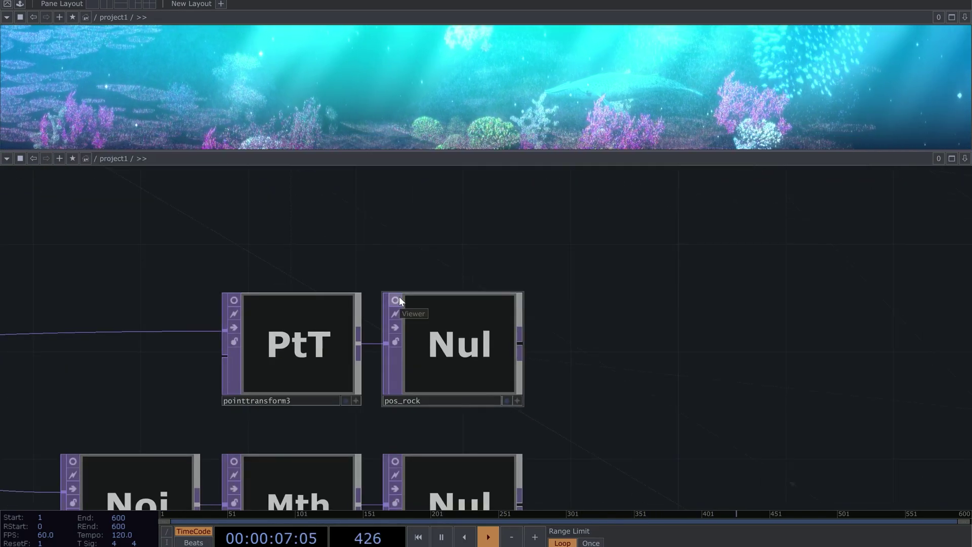
{"action": "left_click", "coordinate": [399, 297]}
{"action": "scroll", "coordinate": [442, 363], "scroll_direction": "up", "scroll_amount": 5}
{"action": "left_click", "coordinate": [643, 465]}
{"action": "left_click_drag", "start_coordinate": [545, 381], "coordinate": [456, 323]}
{"action": "scroll", "coordinate": [457, 323], "scroll_direction": "up", "scroll_amount": 4}
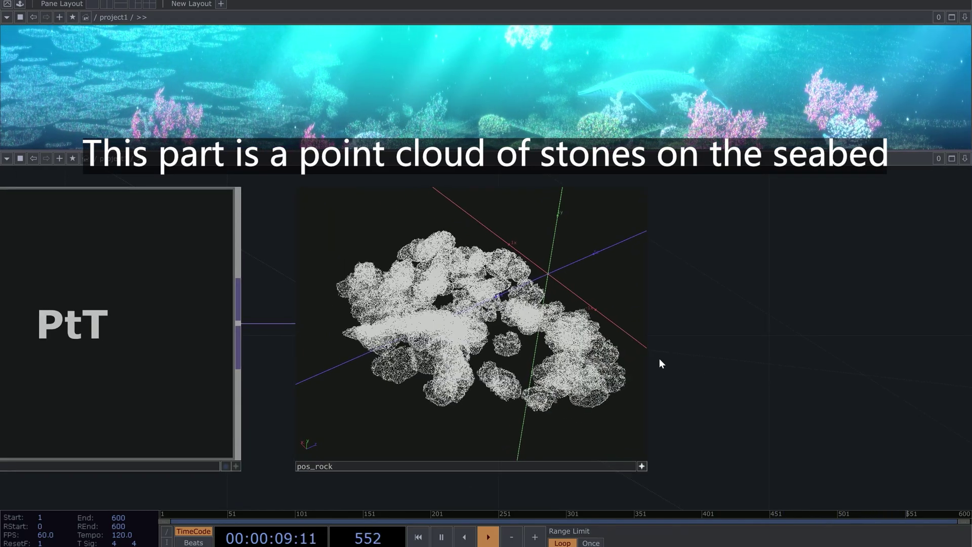
{"action": "left_click_drag", "start_coordinate": [598, 354], "coordinate": [463, 328]}
{"action": "key", "text": "Escape"}
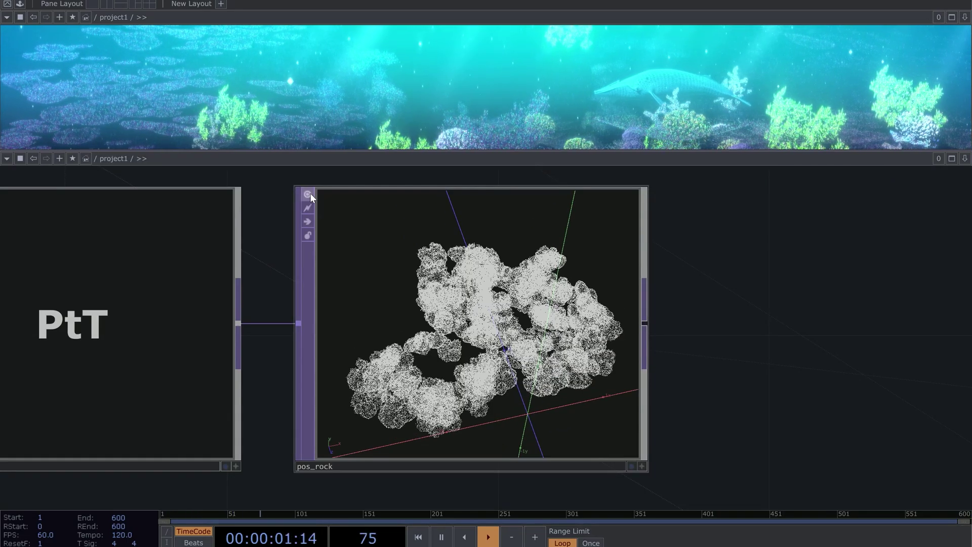
{"action": "left_click", "coordinate": [308, 195]}
- Turn on the viewer of pos_single_coral and orbit its scattered single-coral points
{"action": "scroll", "coordinate": [378, 235], "scroll_direction": "down", "scroll_amount": 3}
{"action": "scroll", "coordinate": [379, 235], "scroll_direction": "down", "scroll_amount": 7}
{"action": "left_click_drag", "start_coordinate": [499, 228], "coordinate": [383, 317]}
{"action": "scroll", "coordinate": [514, 246], "scroll_direction": "up", "scroll_amount": 2}
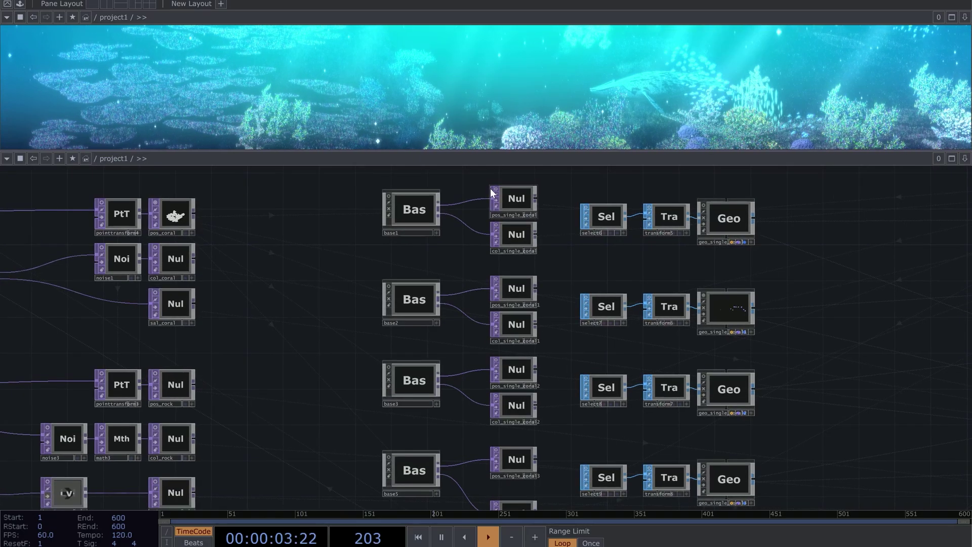
{"action": "scroll", "coordinate": [490, 187], "scroll_direction": "up", "scroll_amount": 4}
{"action": "scroll", "coordinate": [507, 223], "scroll_direction": "up", "scroll_amount": 2}
{"action": "left_click", "coordinate": [485, 224]}
{"action": "scroll", "coordinate": [545, 225], "scroll_direction": "up", "scroll_amount": 4}
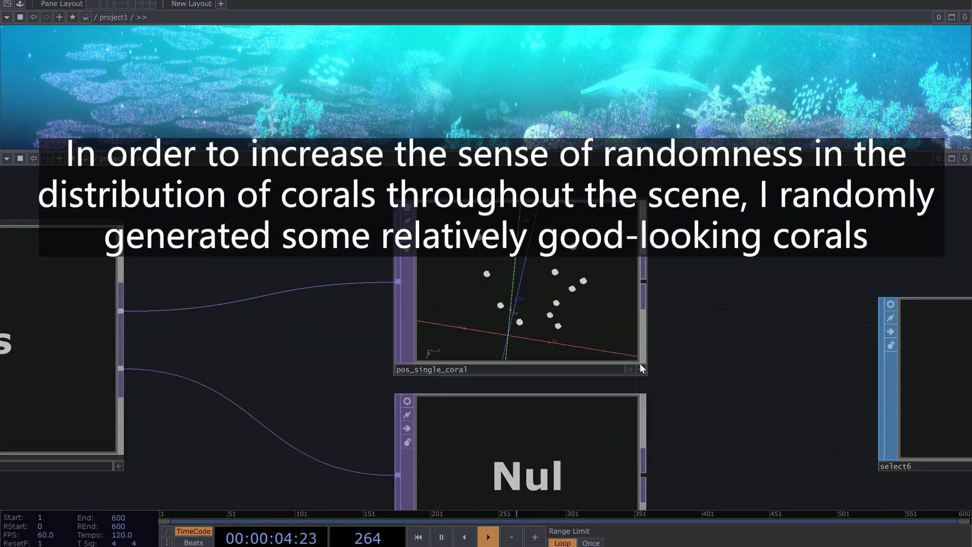
{"action": "left_click_drag", "start_coordinate": [632, 297], "coordinate": [583, 292]}
{"action": "left_click", "coordinate": [641, 370]}
{"action": "left_click", "coordinate": [642, 370]}
- Inspect the scattered coral instances in the geo_single_coral viewer
{"action": "left_click_drag", "start_coordinate": [664, 330], "coordinate": [279, 283]}
{"action": "left_click_drag", "start_coordinate": [756, 256], "coordinate": [405, 221]}
{"action": "scroll", "coordinate": [405, 222], "scroll_direction": "down", "scroll_amount": 3}
{"action": "scroll", "coordinate": [550, 292], "scroll_direction": "up", "scroll_amount": 6}
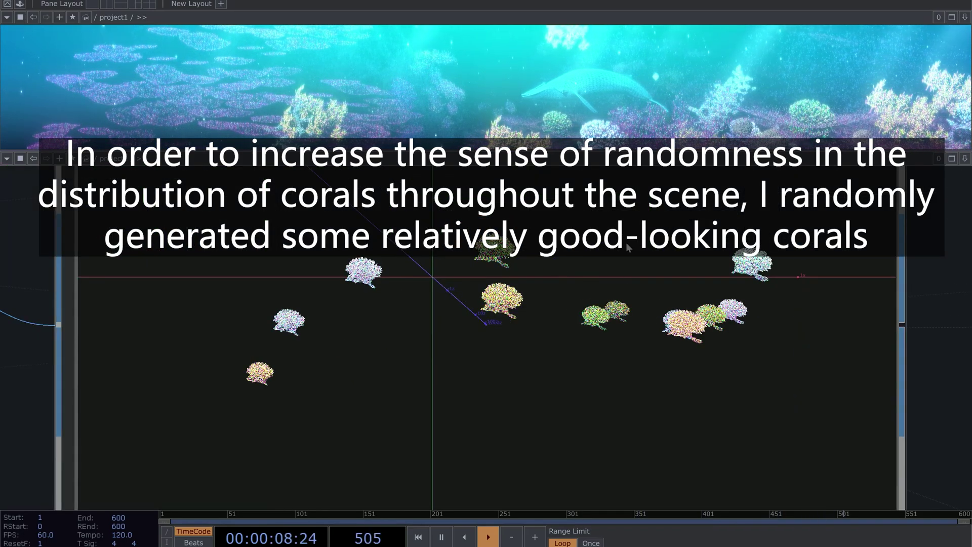
{"action": "scroll", "coordinate": [399, 274], "scroll_direction": "down", "scroll_amount": 5}
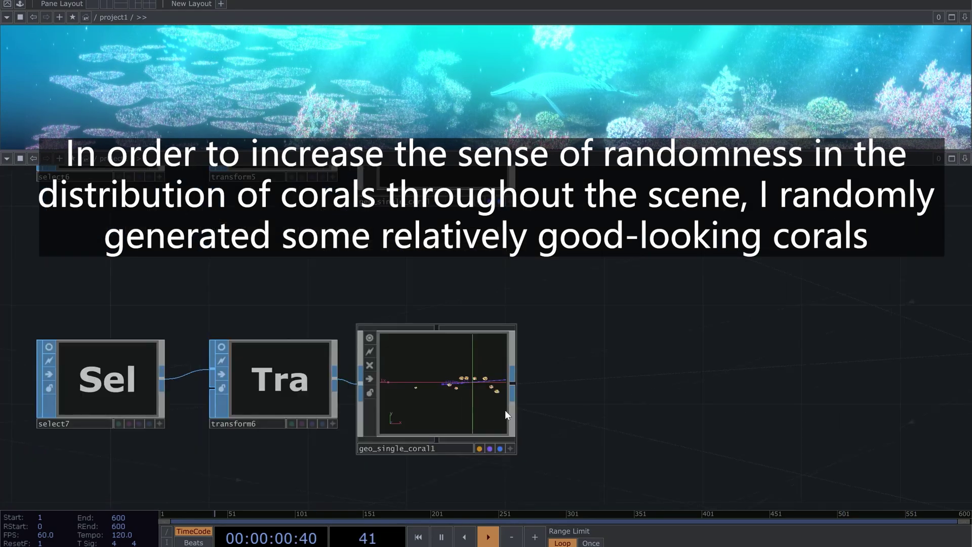
- Inspect the coral instances in the geo_single_coral1 viewer up close, and turn that viewer off
{"action": "scroll", "coordinate": [506, 409], "scroll_direction": "up", "scroll_amount": 6}
{"action": "scroll", "coordinate": [445, 371], "scroll_direction": "up", "scroll_amount": 3}
{"action": "scroll", "coordinate": [449, 350], "scroll_direction": "down", "scroll_amount": 4}
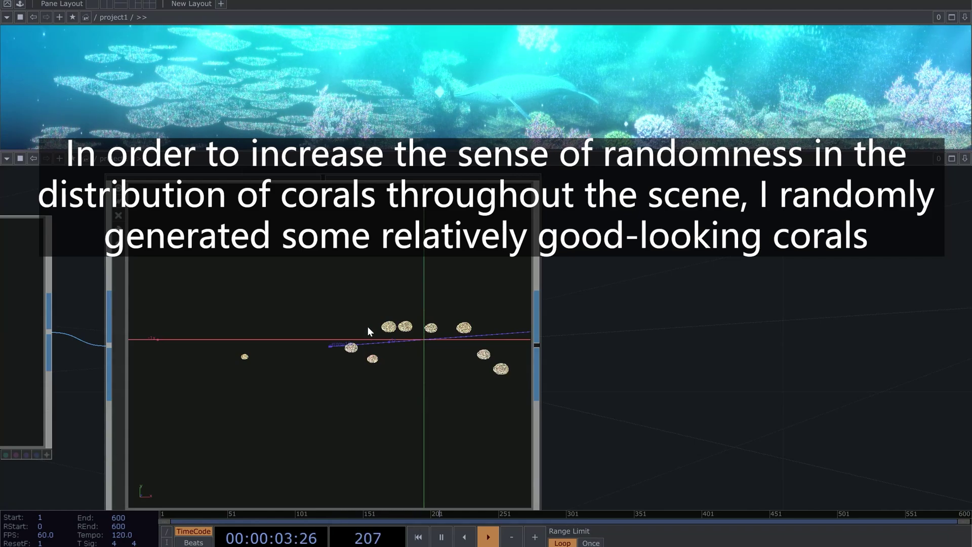
{"action": "left_click", "coordinate": [119, 188]}
{"action": "scroll", "coordinate": [691, 287], "scroll_direction": "down", "scroll_amount": 2}
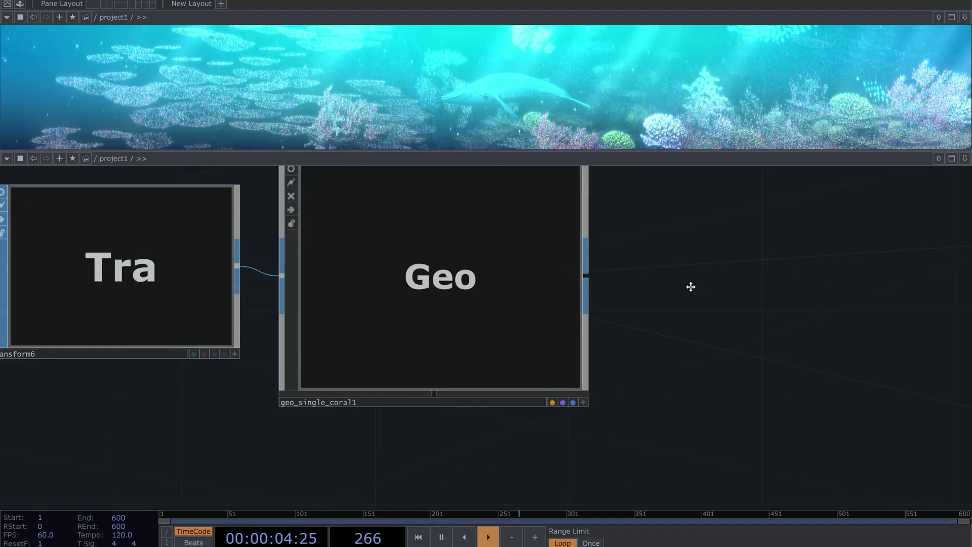
- Preview the coral instances of geo_single_coral2 in its viewer, and switch the viewer off again
{"action": "left_click_drag", "start_coordinate": [691, 287], "coordinate": [667, 95]}
{"action": "left_click", "coordinate": [286, 253]}
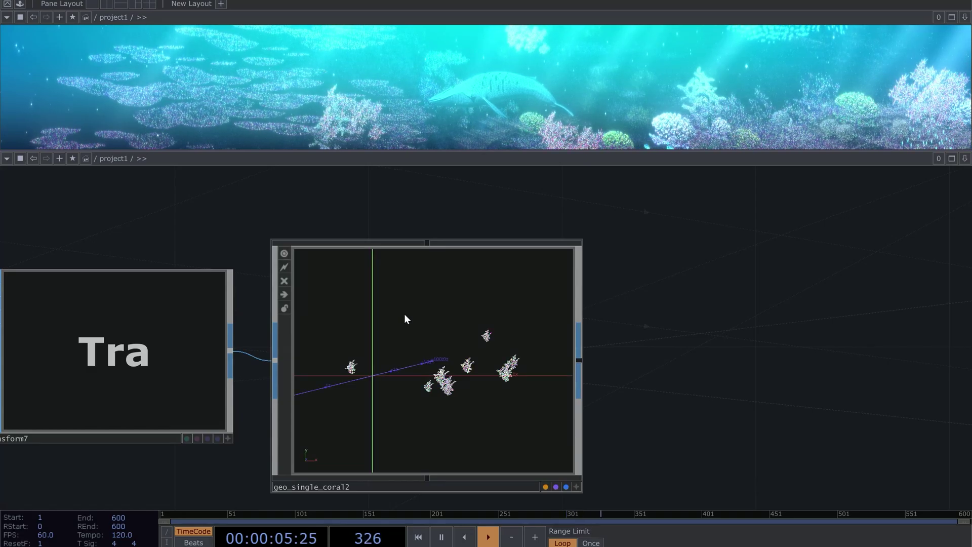
{"action": "scroll", "coordinate": [426, 384], "scroll_direction": "up", "scroll_amount": 4}
{"action": "scroll", "coordinate": [427, 380], "scroll_direction": "down", "scroll_amount": 2}
{"action": "scroll", "coordinate": [427, 376], "scroll_direction": "down", "scroll_amount": 8}
{"action": "scroll", "coordinate": [234, 275], "scroll_direction": "up", "scroll_amount": 2}
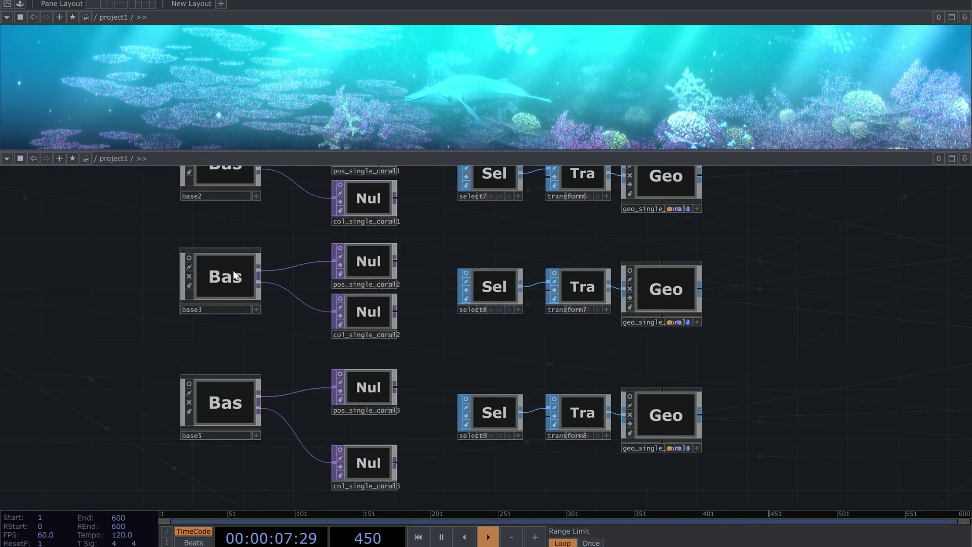
- Enter the base3 component to view its internal coral-generating network
{"action": "key", "text": "i"}
{"action": "left_click_drag", "start_coordinate": [559, 274], "coordinate": [537, 262]}
{"action": "scroll", "coordinate": [494, 290], "scroll_direction": "down", "scroll_amount": 5}
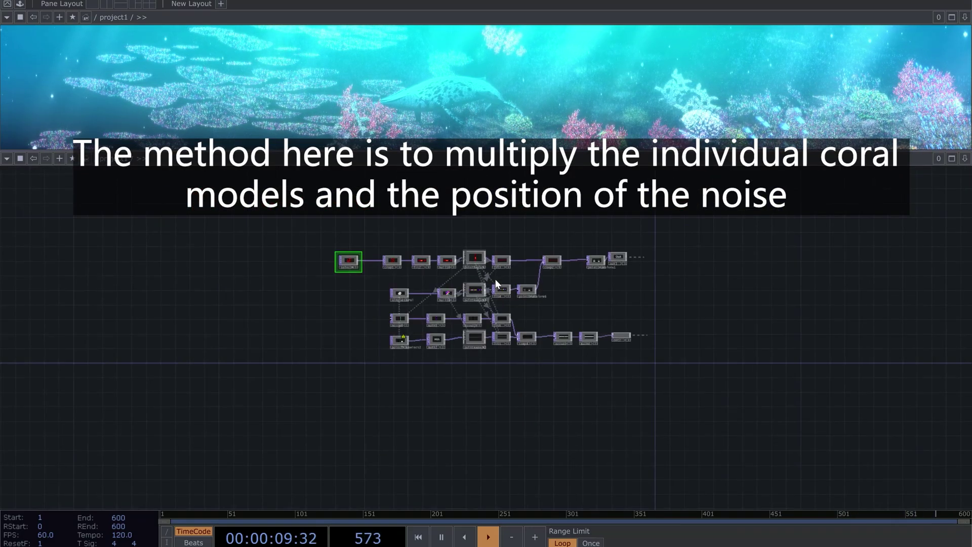
- Return to the main network, turn on the NVflex pos viewer, and orbit the fish-school point cloud
{"action": "scroll", "coordinate": [496, 278], "scroll_direction": "down", "scroll_amount": 5}
{"action": "left_click_drag", "start_coordinate": [413, 372], "coordinate": [570, 222]}
{"action": "left_click_drag", "start_coordinate": [499, 260], "coordinate": [527, 117]}
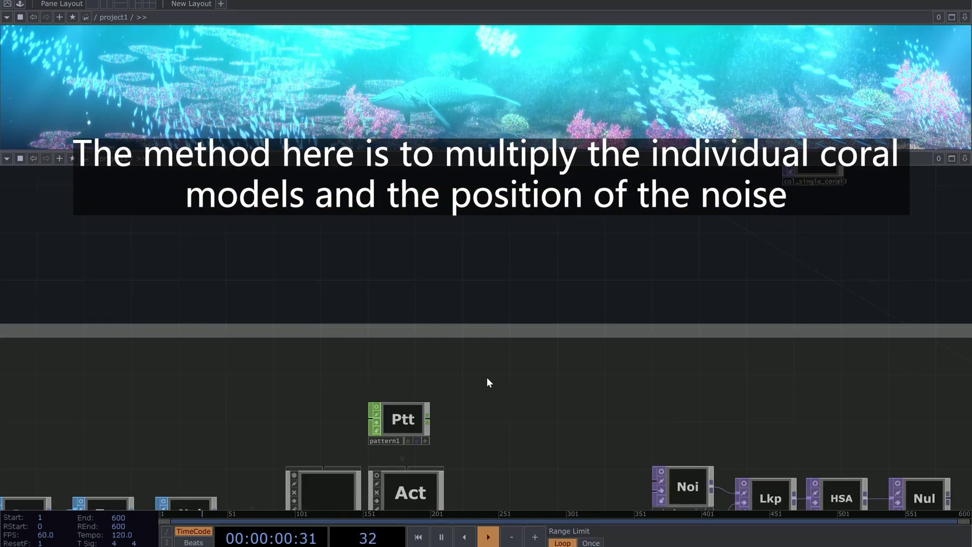
{"action": "left_click_drag", "start_coordinate": [508, 421], "coordinate": [499, 243]}
{"action": "left_click_drag", "start_coordinate": [469, 419], "coordinate": [301, 270]}
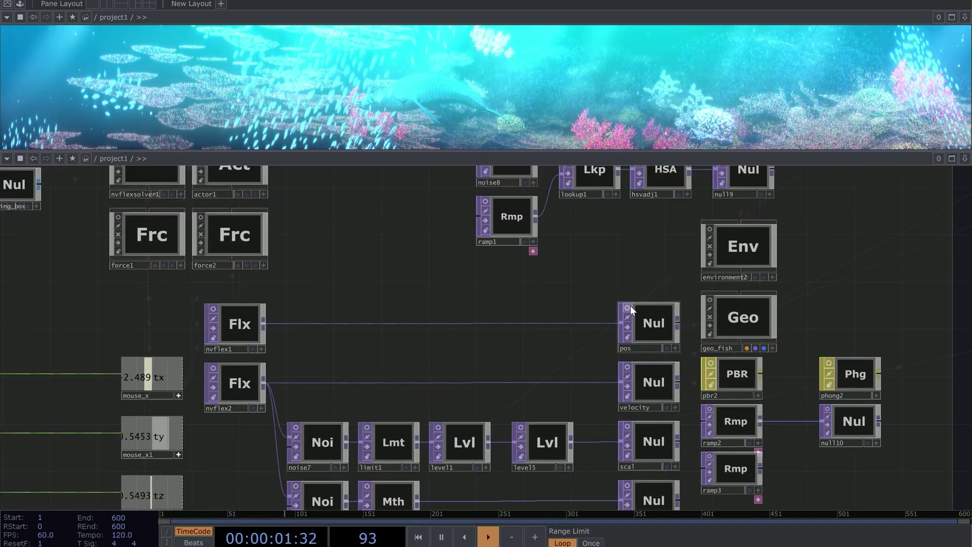
{"action": "scroll", "coordinate": [630, 305], "scroll_direction": "up", "scroll_amount": 6}
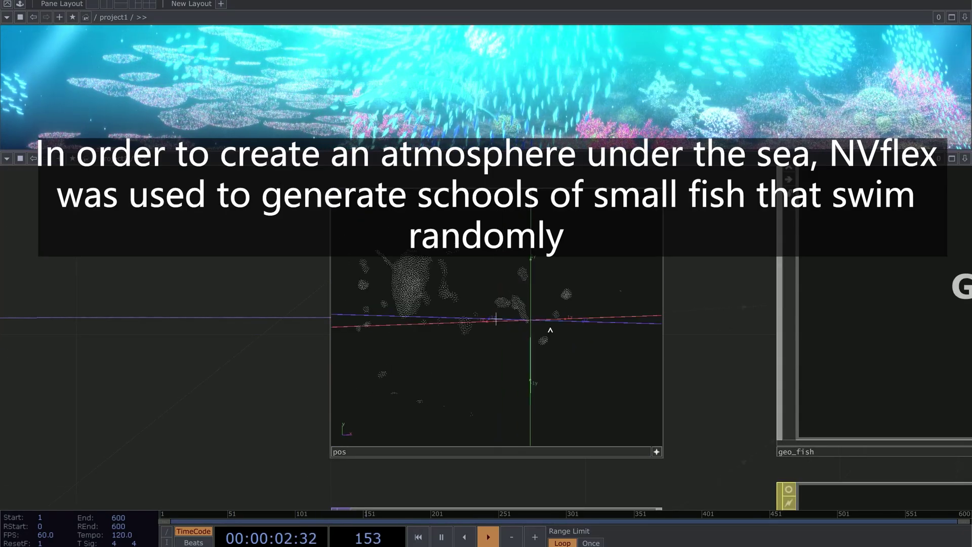
{"action": "left_click_drag", "start_coordinate": [551, 330], "coordinate": [584, 395]}
{"action": "left_click", "coordinate": [658, 451]}
- Inspect the fish schools in the geo_fish viewer, and turn off the geo_fish and pos viewers
{"action": "left_click_drag", "start_coordinate": [693, 304], "coordinate": [624, 312]}
{"action": "left_click_drag", "start_coordinate": [637, 235], "coordinate": [345, 262]}
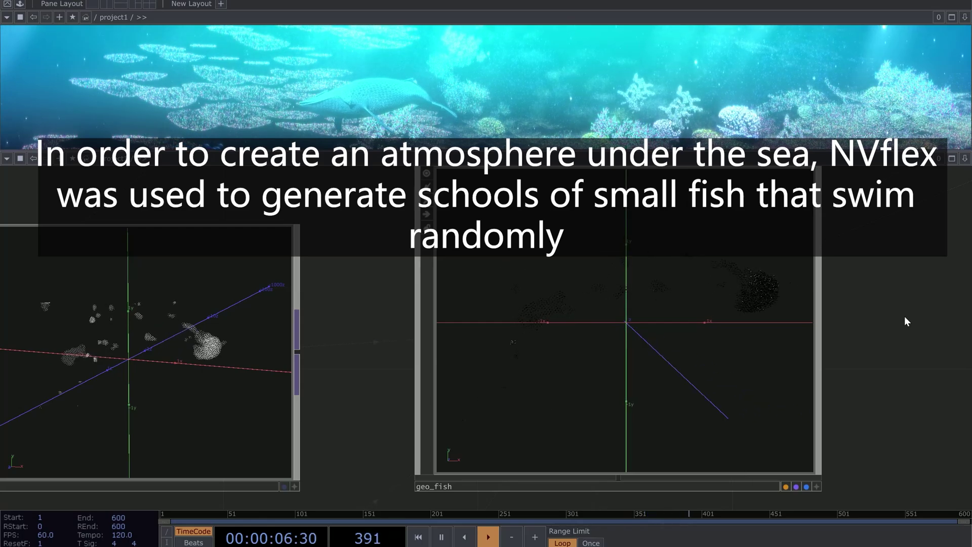
{"action": "left_click", "coordinate": [429, 173]}
{"action": "left_click_drag", "start_coordinate": [278, 211], "coordinate": [486, 217]}
{"action": "left_click", "coordinate": [188, 237]}
- Find the camera and lighting section of the network and show the parameters of cam1
{"action": "scroll", "coordinate": [319, 223], "scroll_direction": "down", "scroll_amount": 8}
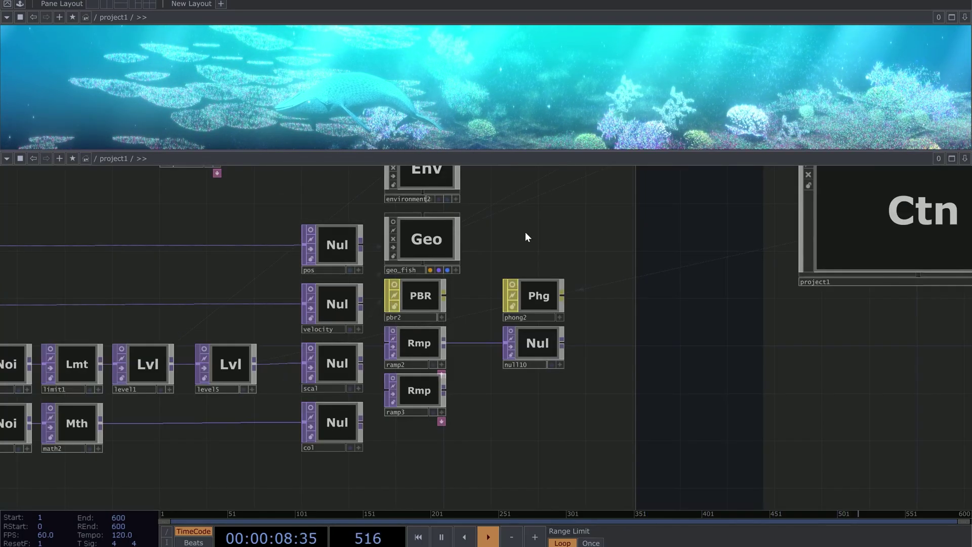
{"action": "scroll", "coordinate": [524, 232], "scroll_direction": "down", "scroll_amount": 3}
{"action": "left_click_drag", "start_coordinate": [519, 285], "coordinate": [503, 389]}
{"action": "scroll", "coordinate": [503, 389], "scroll_direction": "down", "scroll_amount": 3}
{"action": "left_click_drag", "start_coordinate": [573, 297], "coordinate": [551, 445]}
{"action": "left_click_drag", "start_coordinate": [827, 246], "coordinate": [561, 334]}
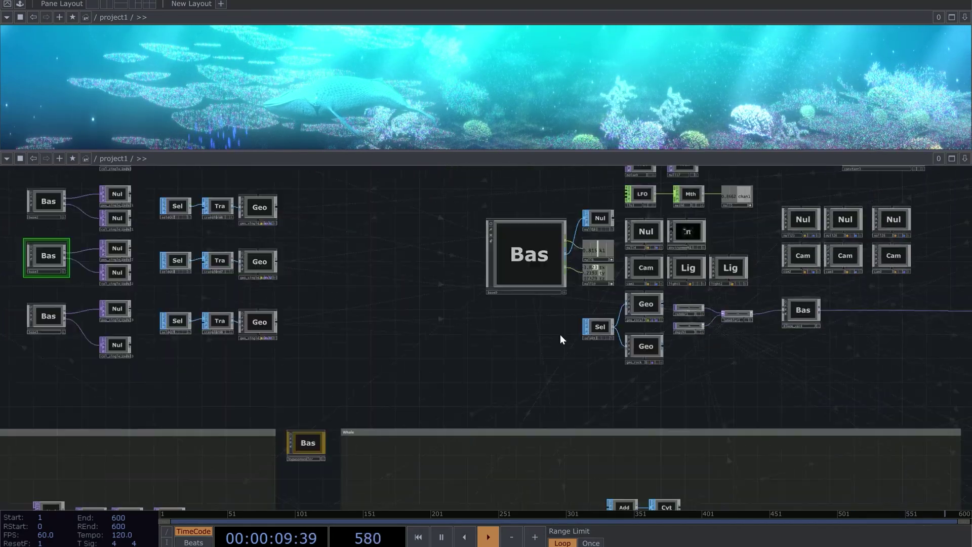
{"action": "left_click_drag", "start_coordinate": [864, 309], "coordinate": [702, 320]}
{"action": "scroll", "coordinate": [598, 252], "scroll_direction": "up", "scroll_amount": 3}
{"action": "scroll", "coordinate": [594, 253], "scroll_direction": "down", "scroll_amount": 1}
{"action": "left_click_drag", "start_coordinate": [593, 242], "coordinate": [562, 265]}
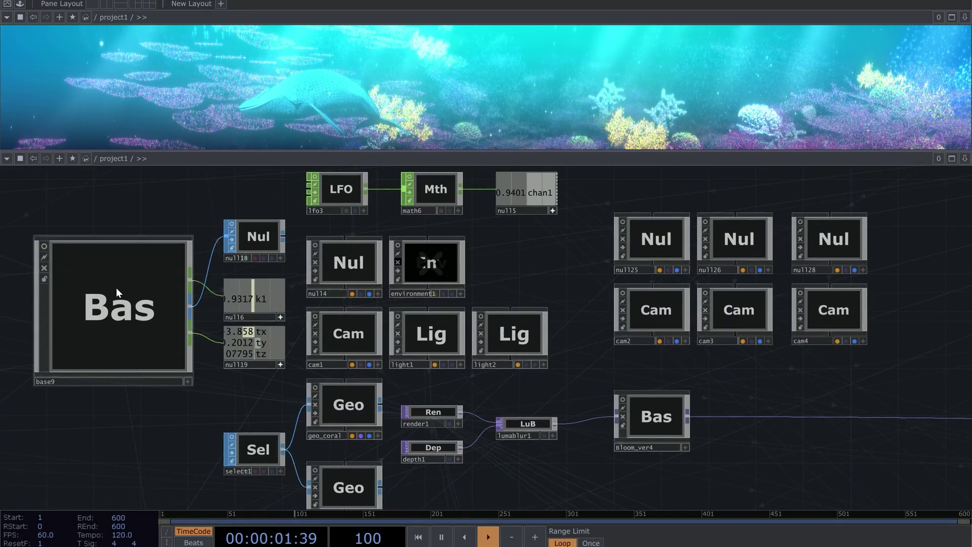
{"action": "left_click", "coordinate": [331, 322]}
{"action": "key", "text": "p"}
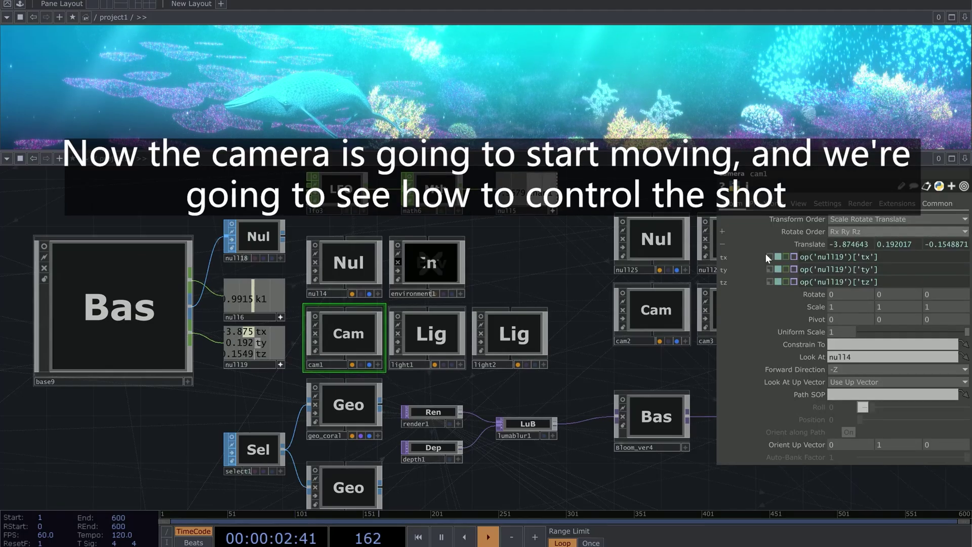
- Enter the base9 component and frame the network that drives the camera
{"action": "double_click", "coordinate": [153, 305]}
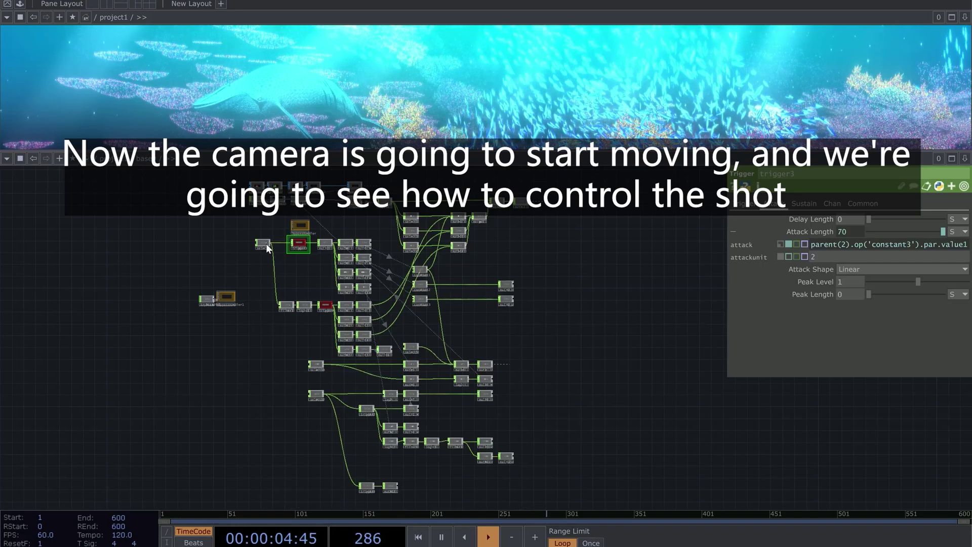
{"action": "key", "text": "h"}
{"action": "scroll", "coordinate": [344, 212], "scroll_direction": "down", "scroll_amount": 5}
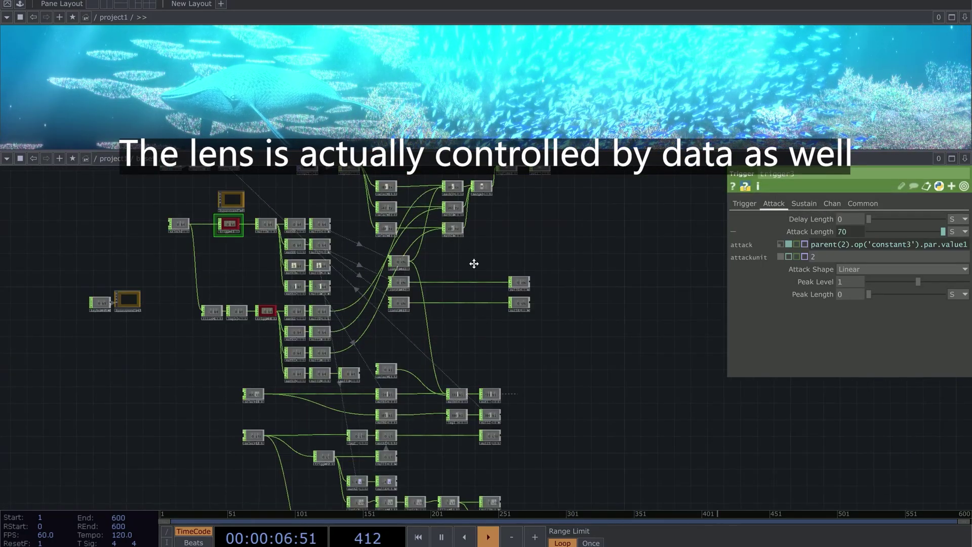
{"action": "left_click_drag", "start_coordinate": [474, 264], "coordinate": [491, 280]}
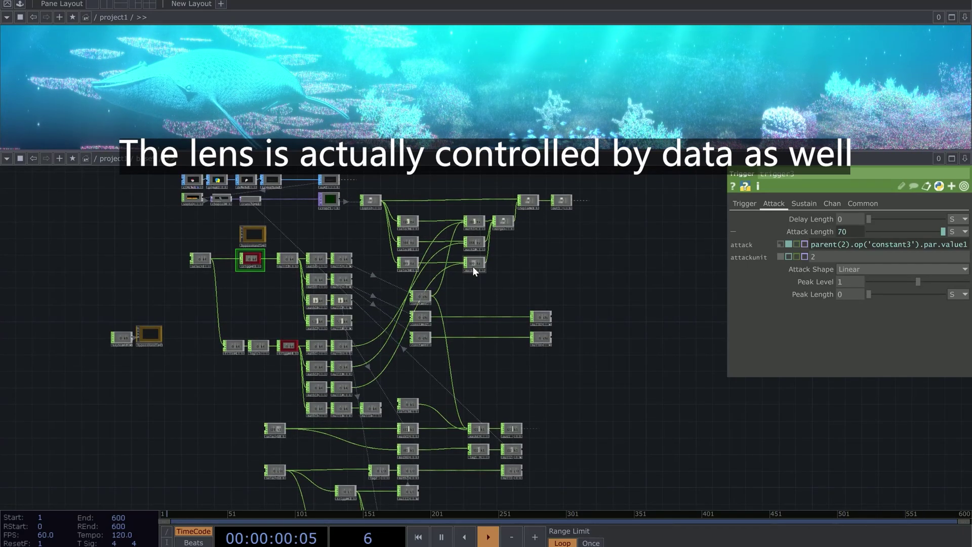
- Examine the trigger, constant, select and math CHOPs that generate the camera movement data in base9
{"action": "scroll", "coordinate": [518, 278], "scroll_direction": "up", "scroll_amount": 3}
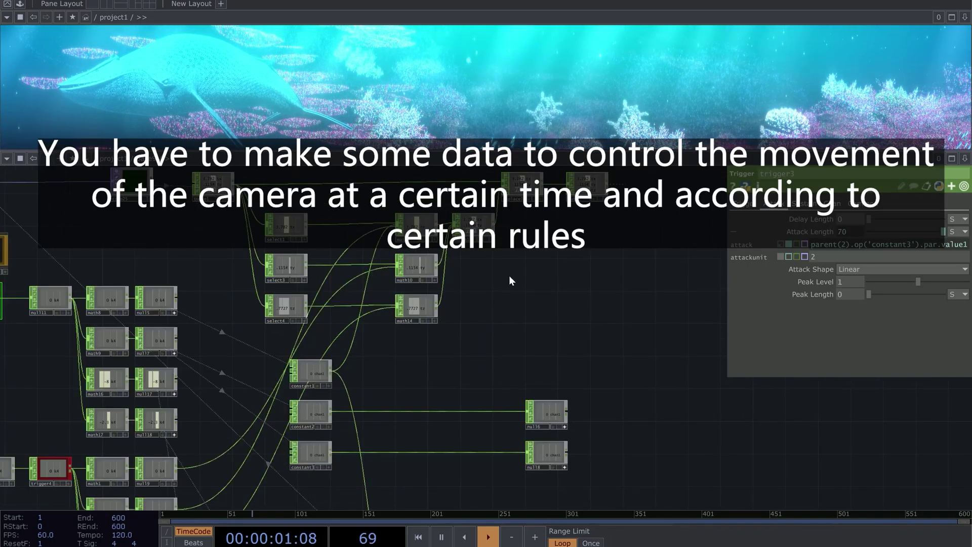
{"action": "left_click_drag", "start_coordinate": [510, 277], "coordinate": [659, 242]}
{"action": "left_click_drag", "start_coordinate": [344, 225], "coordinate": [352, 222]}
{"action": "left_click_drag", "start_coordinate": [349, 314], "coordinate": [357, 185]}
{"action": "left_click_drag", "start_coordinate": [491, 370], "coordinate": [464, 269]}
{"action": "left_click_drag", "start_coordinate": [498, 334], "coordinate": [467, 190]}
{"action": "left_click_drag", "start_coordinate": [497, 329], "coordinate": [498, 221]}
{"action": "left_click_drag", "start_coordinate": [469, 341], "coordinate": [462, 417]}
{"action": "scroll", "coordinate": [462, 416], "scroll_direction": "down", "scroll_amount": 3}
{"action": "left_click_drag", "start_coordinate": [494, 271], "coordinate": [487, 365]}
{"action": "left_click_drag", "start_coordinate": [491, 308], "coordinate": [491, 340]}
{"action": "scroll", "coordinate": [207, 178], "scroll_direction": "up", "scroll_amount": 3}
{"action": "scroll", "coordinate": [292, 185], "scroll_direction": "up", "scroll_amount": 2}
{"action": "left_click_drag", "start_coordinate": [312, 218], "coordinate": [311, 233]}
{"action": "scroll", "coordinate": [311, 228], "scroll_direction": "up", "scroll_amount": 2}
{"action": "left_click_drag", "start_coordinate": [422, 287], "coordinate": [386, 278]}
{"action": "left_click_drag", "start_coordinate": [429, 335], "coordinate": [401, 329]}
{"action": "left_click_drag", "start_coordinate": [570, 386], "coordinate": [272, 352]}
{"action": "scroll", "coordinate": [333, 344], "scroll_direction": "down", "scroll_amount": 2}
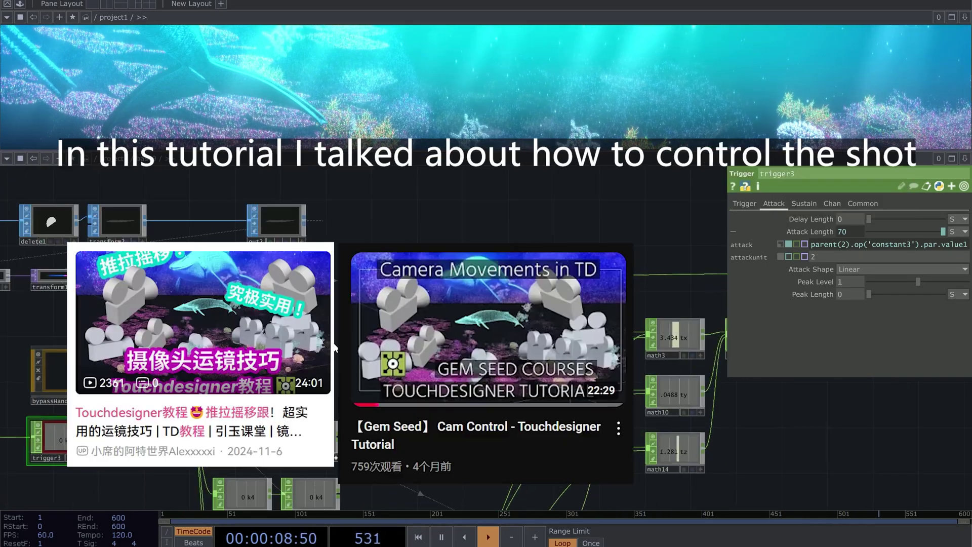
- Leave base9 and frame the camera, light and render operators in the project network with the parameter window hidden
{"action": "scroll", "coordinate": [333, 343], "scroll_direction": "down", "scroll_amount": 8}
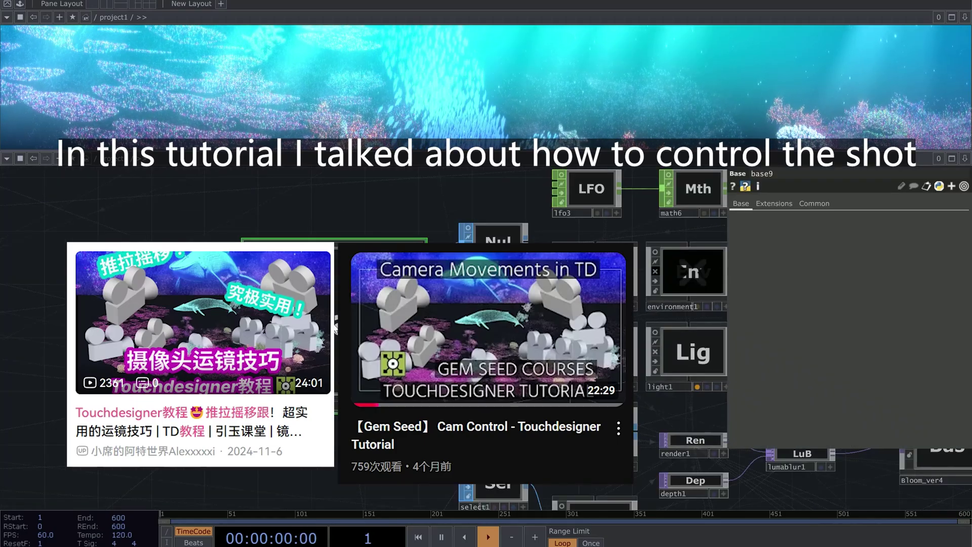
{"action": "scroll", "coordinate": [337, 329], "scroll_direction": "down", "scroll_amount": 2}
{"action": "left_click_drag", "start_coordinate": [394, 213], "coordinate": [242, 206]}
{"action": "scroll", "coordinate": [291, 217], "scroll_direction": "up", "scroll_amount": 2}
{"action": "left_click_drag", "start_coordinate": [461, 405], "coordinate": [340, 271]}
{"action": "left_click_drag", "start_coordinate": [445, 317], "coordinate": [298, 376]}
{"action": "key", "text": "p"}
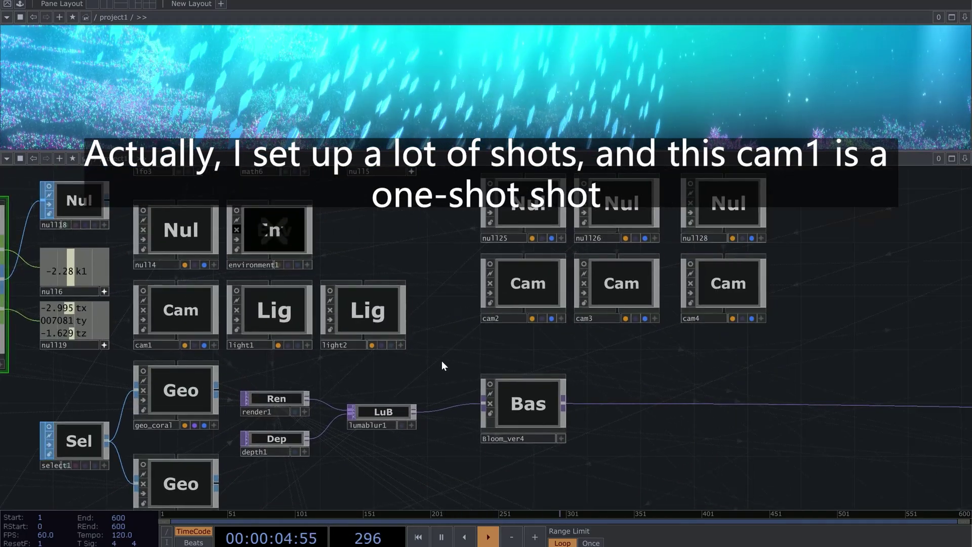
- Find the select CHOPs that feed math4 and null24 and examine their animation trigger values
{"action": "scroll", "coordinate": [437, 351], "scroll_direction": "down", "scroll_amount": 8}
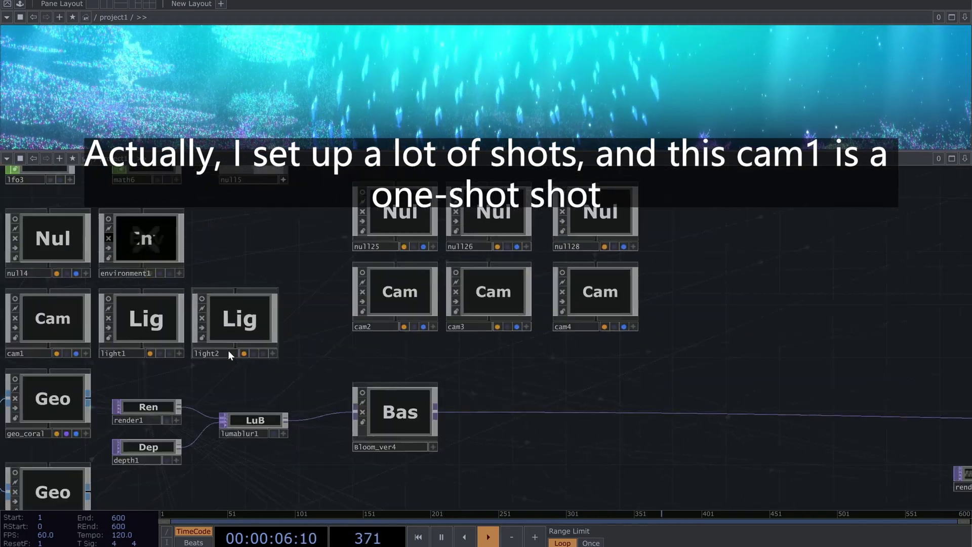
{"action": "scroll", "coordinate": [312, 341], "scroll_direction": "down", "scroll_amount": 3}
{"action": "scroll", "coordinate": [526, 298], "scroll_direction": "up", "scroll_amount": 10}
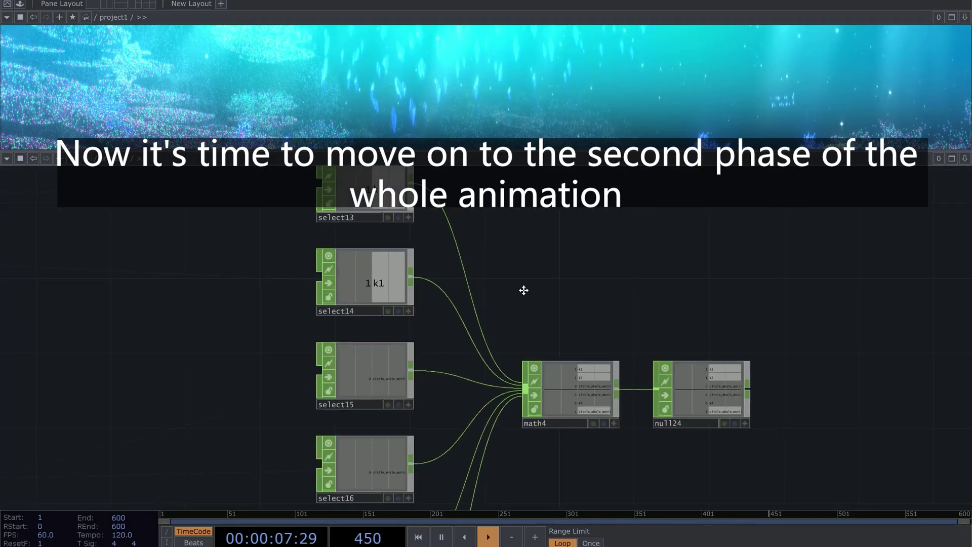
{"action": "scroll", "coordinate": [524, 289], "scroll_direction": "down", "scroll_amount": 10}
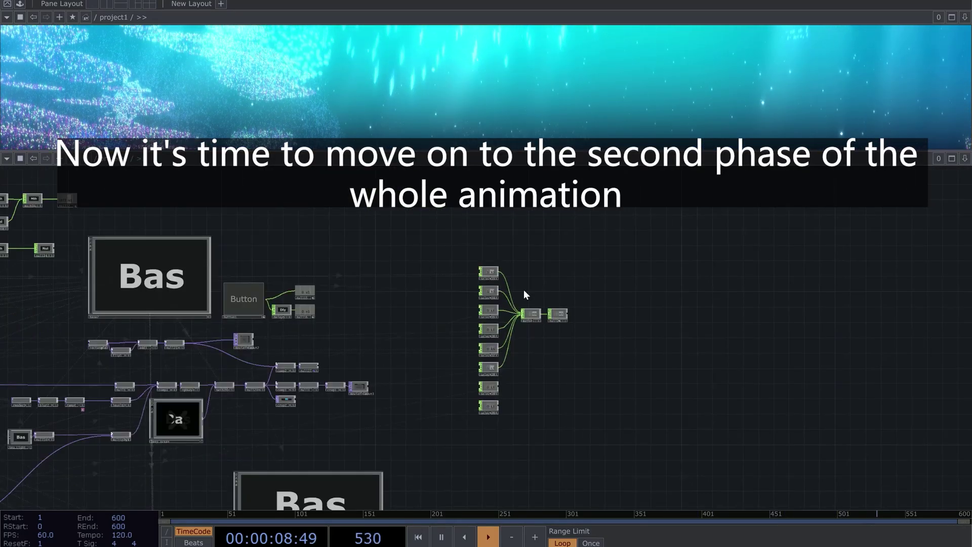
- Return to the camera section and show the parameters of cam1 and null4
{"action": "left_click_drag", "start_coordinate": [558, 269], "coordinate": [801, 298]}
{"action": "scroll", "coordinate": [228, 354], "scroll_direction": "up", "scroll_amount": 5}
{"action": "scroll", "coordinate": [227, 349], "scroll_direction": "up", "scroll_amount": 2}
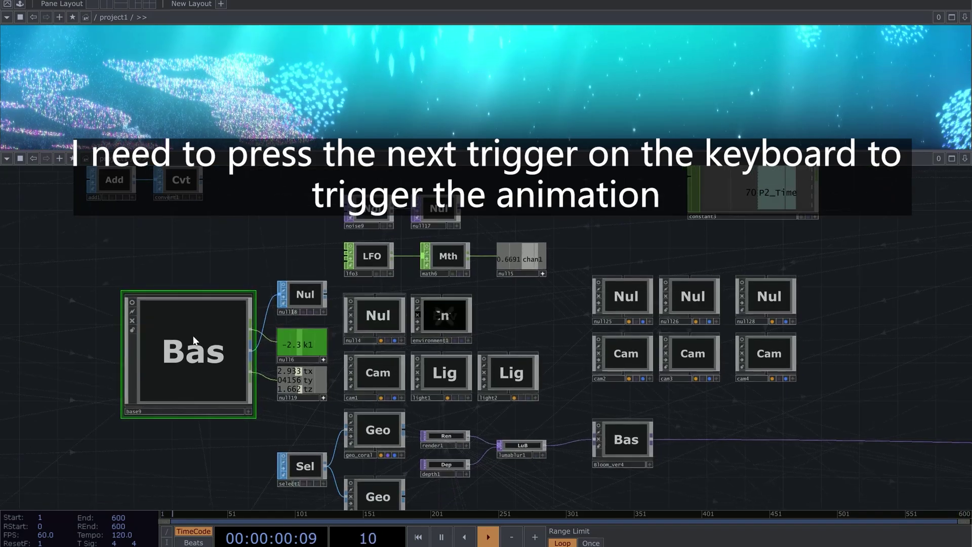
{"action": "left_click", "coordinate": [366, 373]}
{"action": "key", "text": "p"}
{"action": "left_click", "coordinate": [391, 339]}
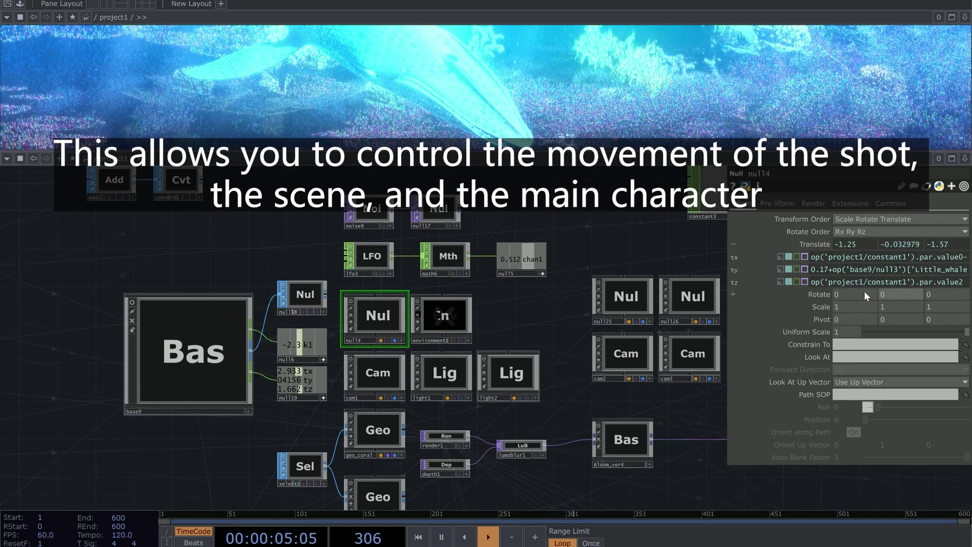
- Find the whale container below the camera section and enter its network
{"action": "left_click_drag", "start_coordinate": [432, 291], "coordinate": [410, 287]}
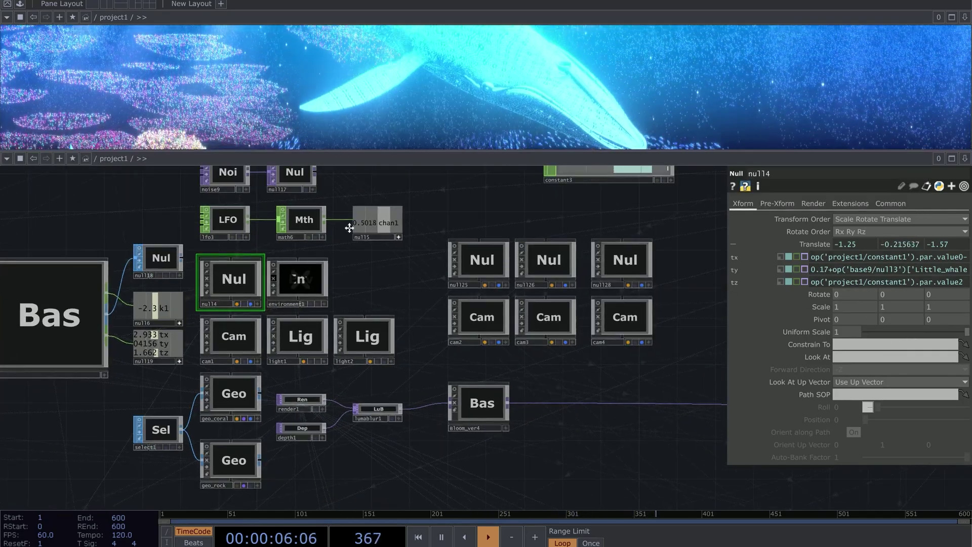
{"action": "left_click_drag", "start_coordinate": [349, 228], "coordinate": [320, 202]}
{"action": "scroll", "coordinate": [321, 204], "scroll_direction": "down", "scroll_amount": 4}
{"action": "left_click_drag", "start_coordinate": [499, 371], "coordinate": [394, 177]}
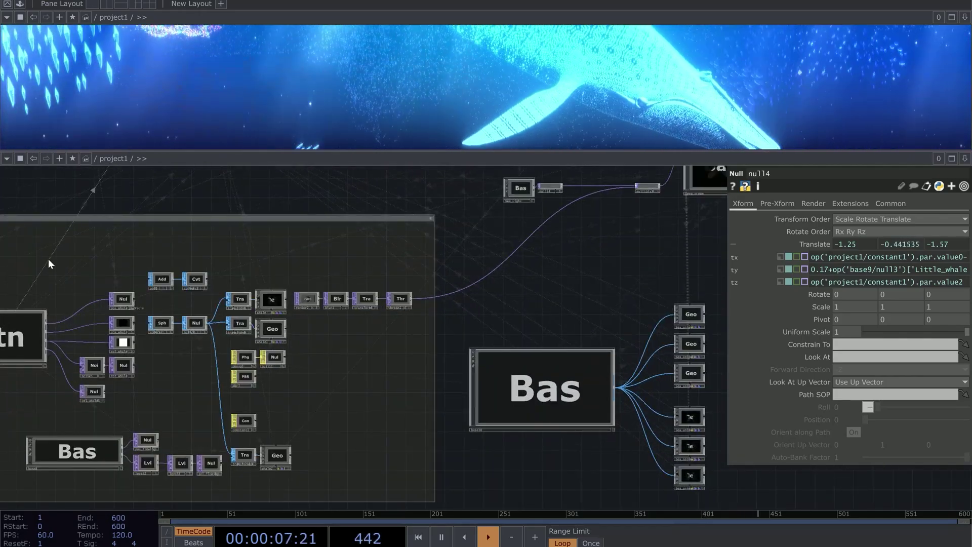
{"action": "left_click_drag", "start_coordinate": [49, 263], "coordinate": [129, 261]}
{"action": "left_click", "coordinate": [82, 336]}
{"action": "key", "text": "i"}
- Select switch3 and examine the constant CHOPs that supply its position and rotation values
{"action": "scroll", "coordinate": [362, 358], "scroll_direction": "up", "scroll_amount": 3}
{"action": "left_click", "coordinate": [322, 375]}
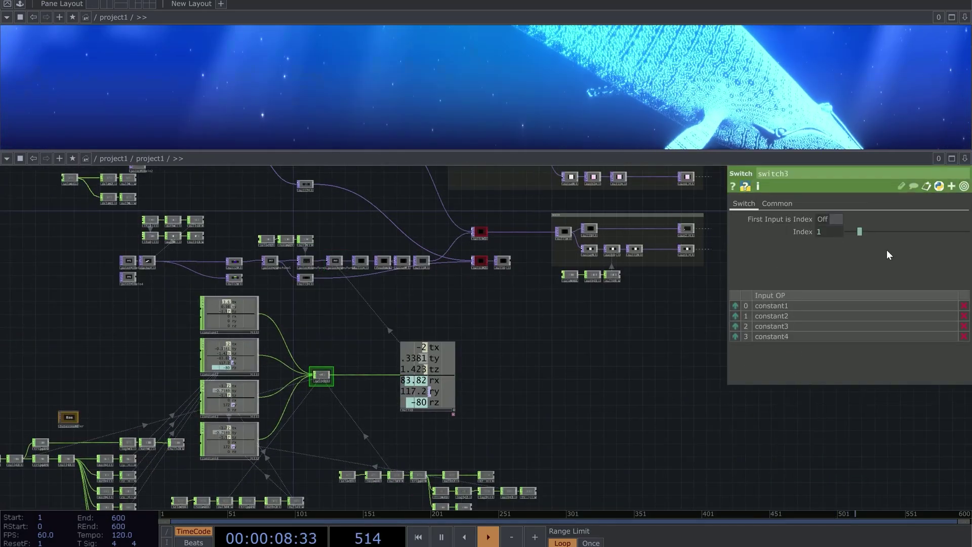
{"action": "scroll", "coordinate": [238, 360], "scroll_direction": "up", "scroll_amount": 5}
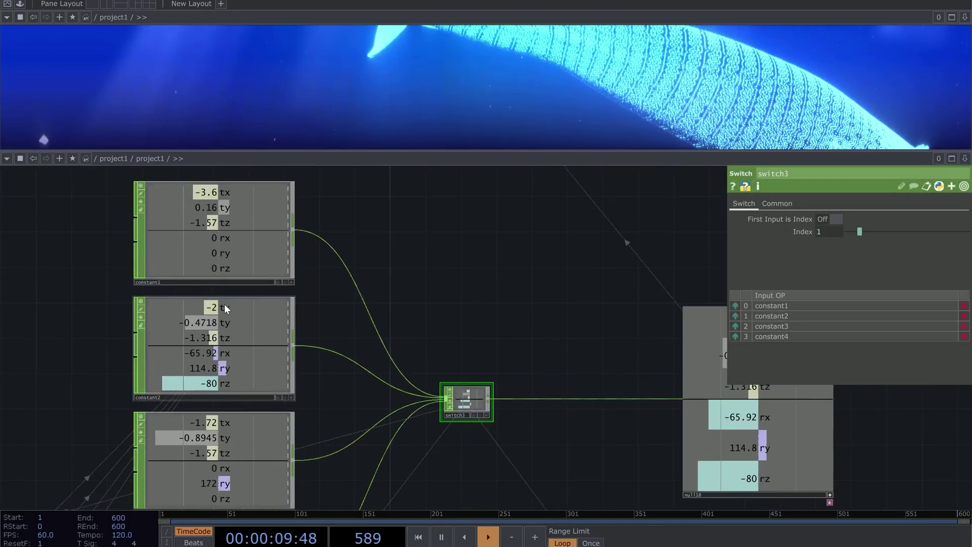
{"action": "left_click_drag", "start_coordinate": [378, 302], "coordinate": [336, 301]}
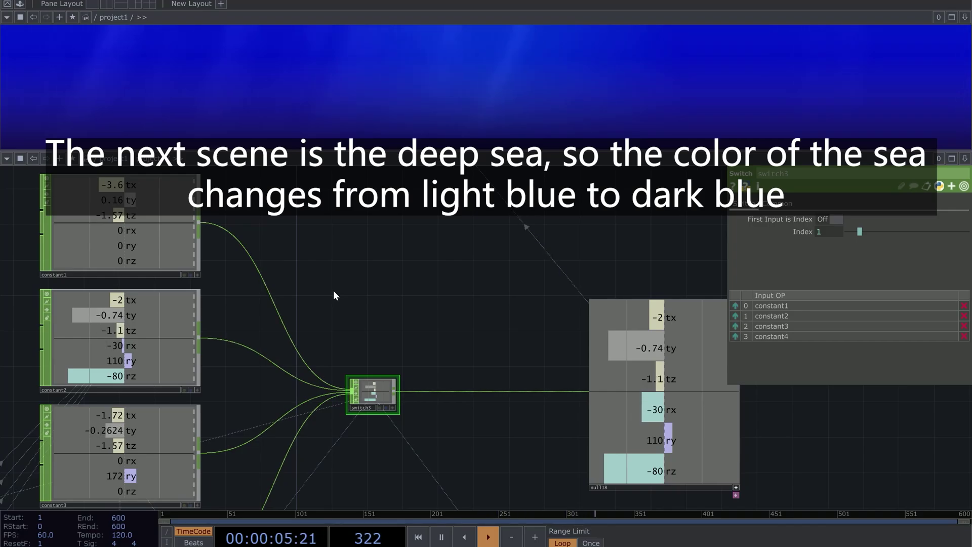
- Look over the whole whale network and examine its two annotated output groups
{"action": "scroll", "coordinate": [321, 286], "scroll_direction": "down", "scroll_amount": 8}
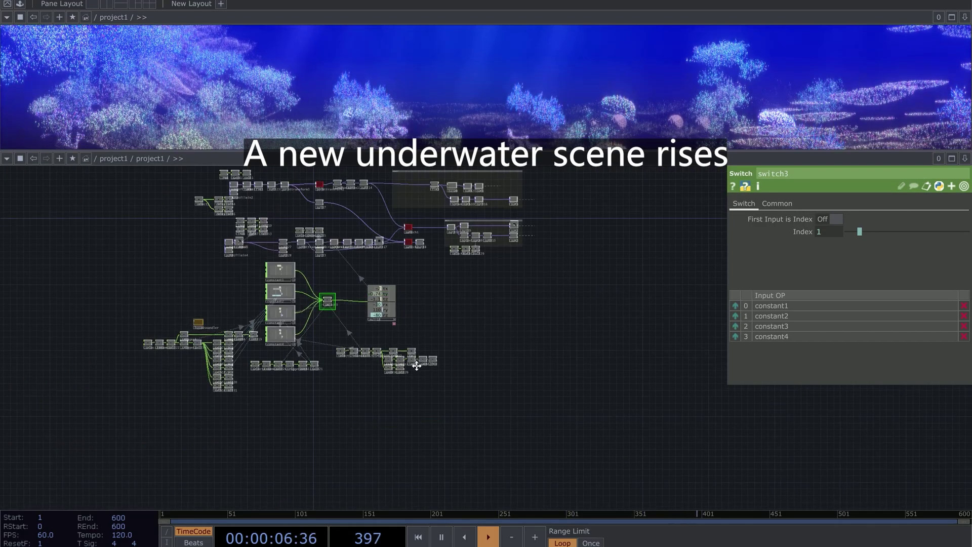
{"action": "scroll", "coordinate": [468, 275], "scroll_direction": "up", "scroll_amount": 4}
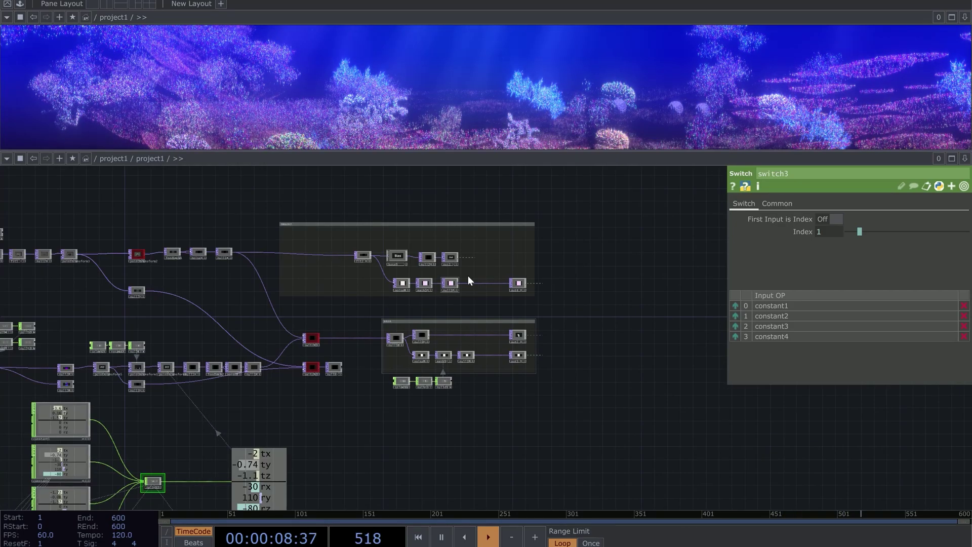
{"action": "scroll", "coordinate": [468, 276], "scroll_direction": "up", "scroll_amount": 2}
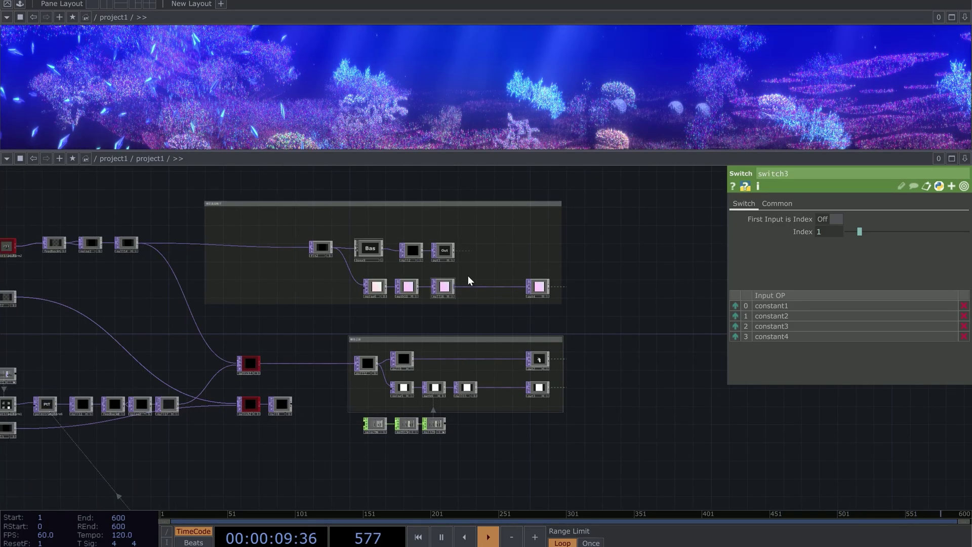
- Leave the whale container and examine the select CHOPs feeding math4, especially select16 and select17
{"action": "scroll", "coordinate": [354, 319], "scroll_direction": "down", "scroll_amount": 10}
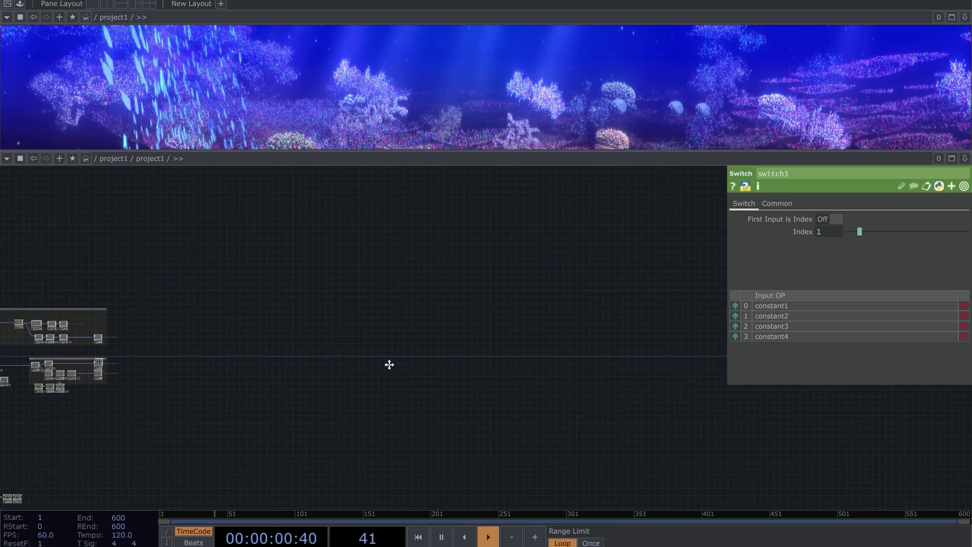
{"action": "scroll", "coordinate": [476, 354], "scroll_direction": "down", "scroll_amount": 2}
{"action": "scroll", "coordinate": [326, 323], "scroll_direction": "down", "scroll_amount": 8}
{"action": "left_click_drag", "start_coordinate": [555, 263], "coordinate": [159, 362]}
{"action": "scroll", "coordinate": [374, 296], "scroll_direction": "up", "scroll_amount": 8}
{"action": "scroll", "coordinate": [374, 296], "scroll_direction": "up", "scroll_amount": 2}
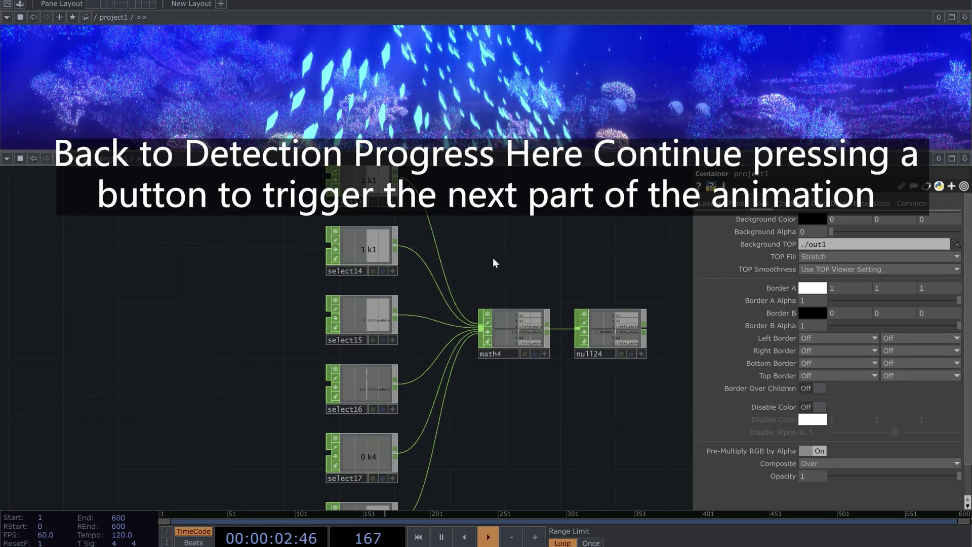
{"action": "left_click_drag", "start_coordinate": [493, 259], "coordinate": [450, 265]}
{"action": "scroll", "coordinate": [404, 402], "scroll_direction": "up", "scroll_amount": 3}
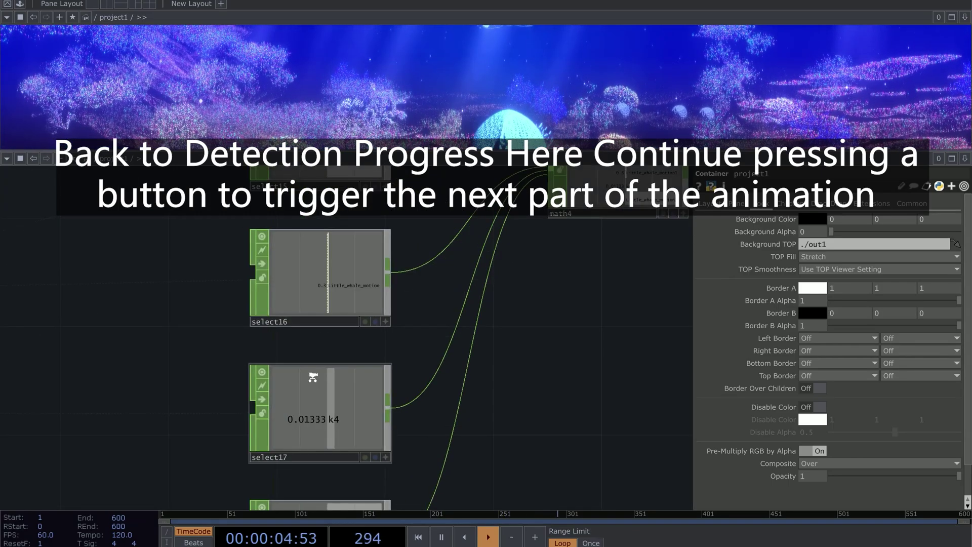
{"action": "scroll", "coordinate": [508, 408], "scroll_direction": "down", "scroll_amount": 10}
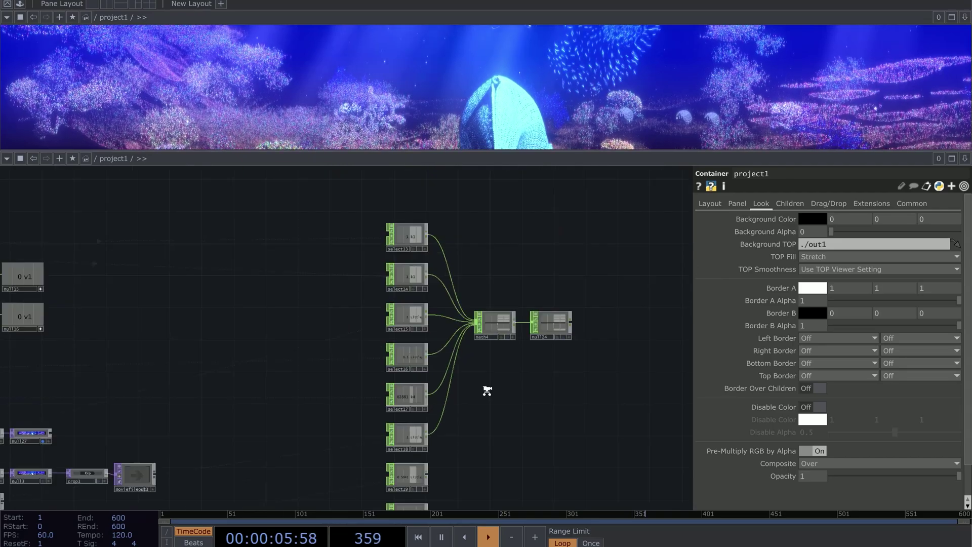
- Look over the project network past the camera section and find the base with the deep-sea creatures
{"action": "left_click_drag", "start_coordinate": [332, 316], "coordinate": [347, 333]}
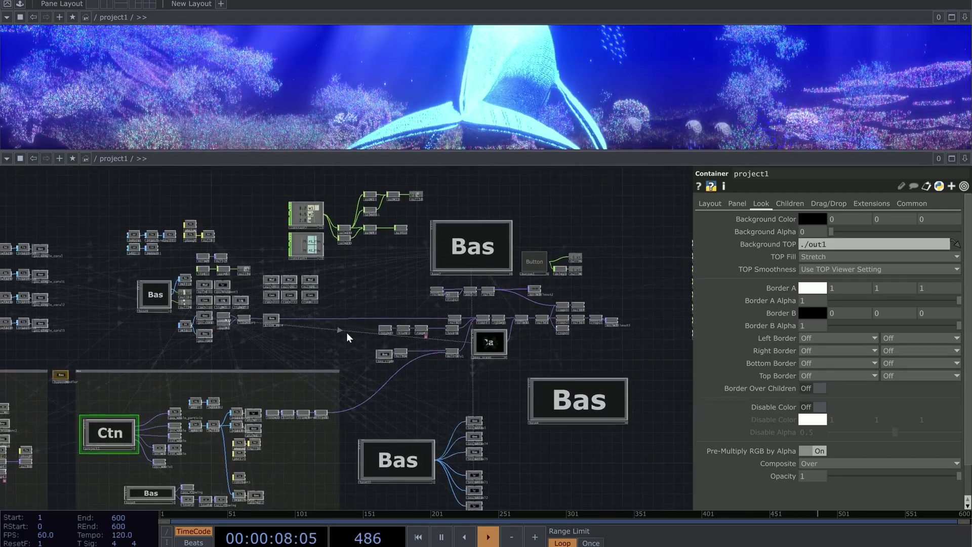
{"action": "scroll", "coordinate": [359, 285], "scroll_direction": "up", "scroll_amount": 3}
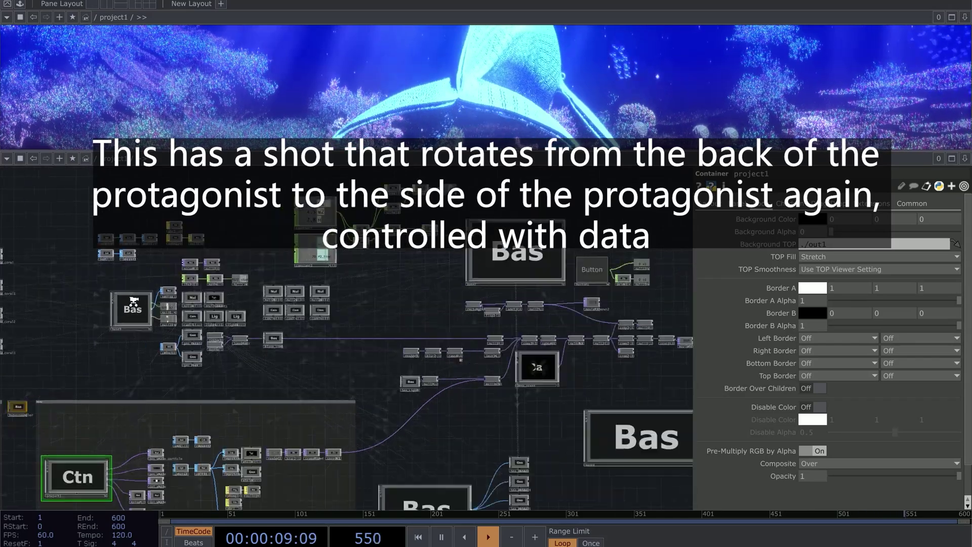
{"action": "scroll", "coordinate": [373, 292], "scroll_direction": "up", "scroll_amount": 5}
{"action": "left_click_drag", "start_coordinate": [452, 302], "coordinate": [263, 278]}
{"action": "scroll", "coordinate": [236, 278], "scroll_direction": "down", "scroll_amount": 5}
{"action": "left_click_drag", "start_coordinate": [400, 320], "coordinate": [390, 312]}
{"action": "scroll", "coordinate": [552, 366], "scroll_direction": "up", "scroll_amount": 2}
{"action": "left_click_drag", "start_coordinate": [552, 366], "coordinate": [461, 252]}
{"action": "scroll", "coordinate": [473, 284], "scroll_direction": "down", "scroll_amount": 2}
{"action": "scroll", "coordinate": [475, 345], "scroll_direction": "up", "scroll_amount": 2}
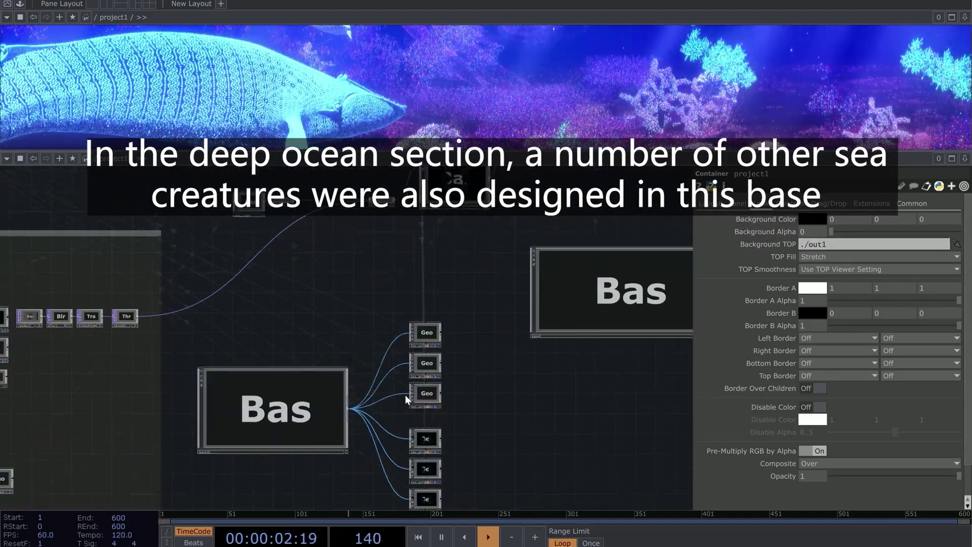
- Enter the base10 component and examine the turtle point cloud in pointtransform1
{"action": "left_click_drag", "start_coordinate": [406, 399], "coordinate": [405, 381]}
{"action": "scroll", "coordinate": [319, 388], "scroll_direction": "up", "scroll_amount": 5}
{"action": "scroll", "coordinate": [349, 240], "scroll_direction": "up", "scroll_amount": 5}
{"action": "left_click_drag", "start_coordinate": [349, 241], "coordinate": [300, 241]}
{"action": "scroll", "coordinate": [300, 241], "scroll_direction": "up", "scroll_amount": 8}
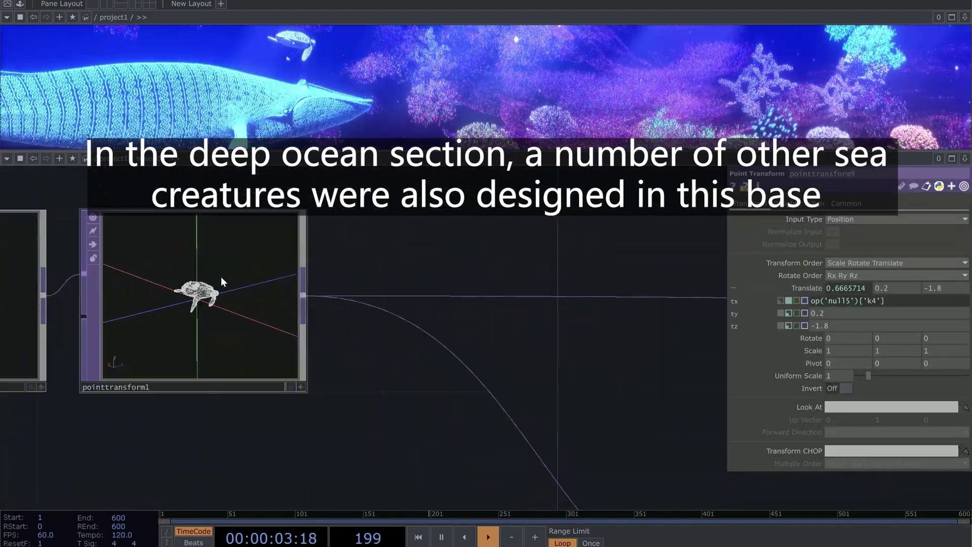
- Find pointtransform10 in base10 and examine its jellyfish point cloud
{"action": "left_click_drag", "start_coordinate": [390, 307], "coordinate": [374, 167]}
{"action": "scroll", "coordinate": [428, 441], "scroll_direction": "down", "scroll_amount": 6}
{"action": "left_click_drag", "start_coordinate": [405, 202], "coordinate": [434, 283]}
{"action": "scroll", "coordinate": [395, 405], "scroll_direction": "up", "scroll_amount": 7}
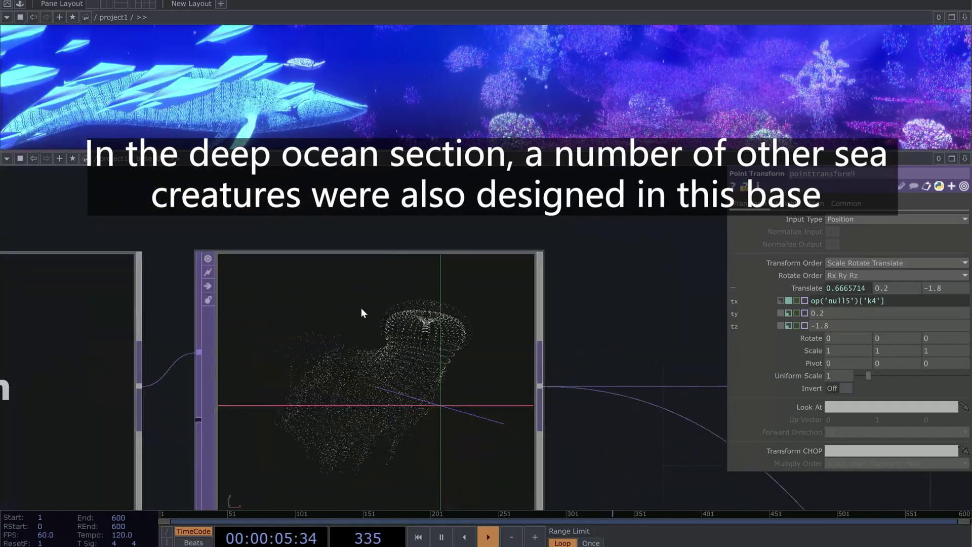
{"action": "left_click_drag", "start_coordinate": [580, 435], "coordinate": [592, 379]}
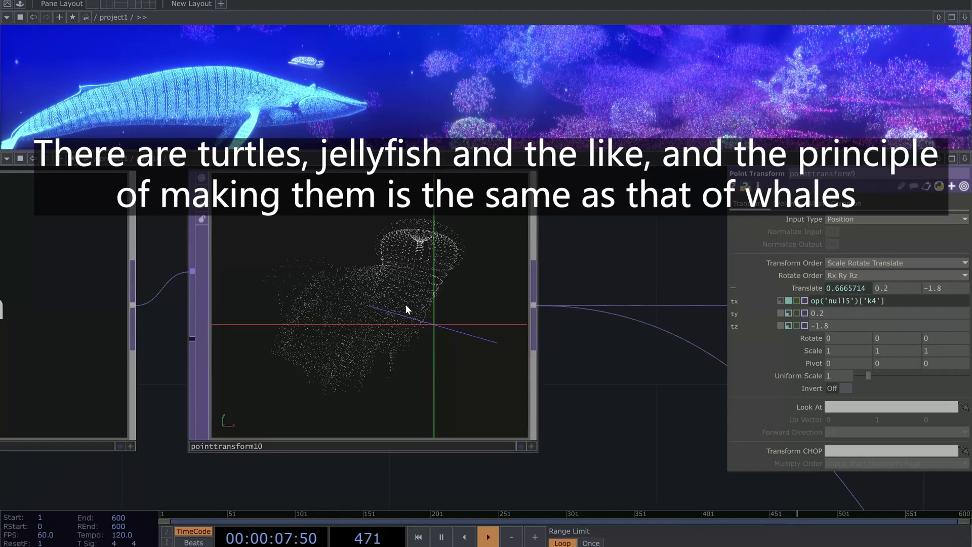
- Leave base10, go back to the camera and render section, and show the parameters of render1
{"action": "scroll", "coordinate": [488, 271], "scroll_direction": "down", "scroll_amount": 10}
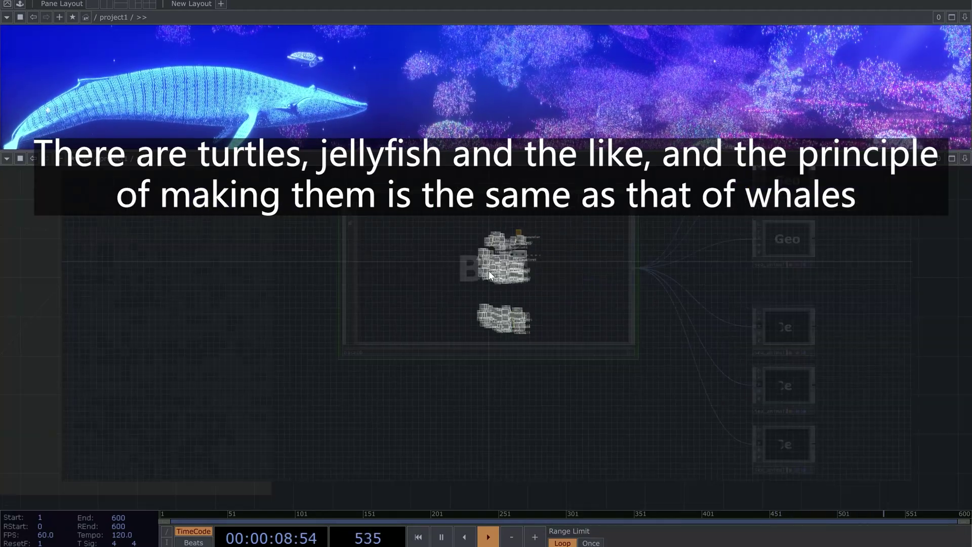
{"action": "scroll", "coordinate": [350, 233], "scroll_direction": "down", "scroll_amount": 8}
{"action": "left_click_drag", "start_coordinate": [351, 235], "coordinate": [354, 389]}
{"action": "scroll", "coordinate": [364, 298], "scroll_direction": "up", "scroll_amount": 6}
{"action": "left_click_drag", "start_coordinate": [679, 324], "coordinate": [202, 385]}
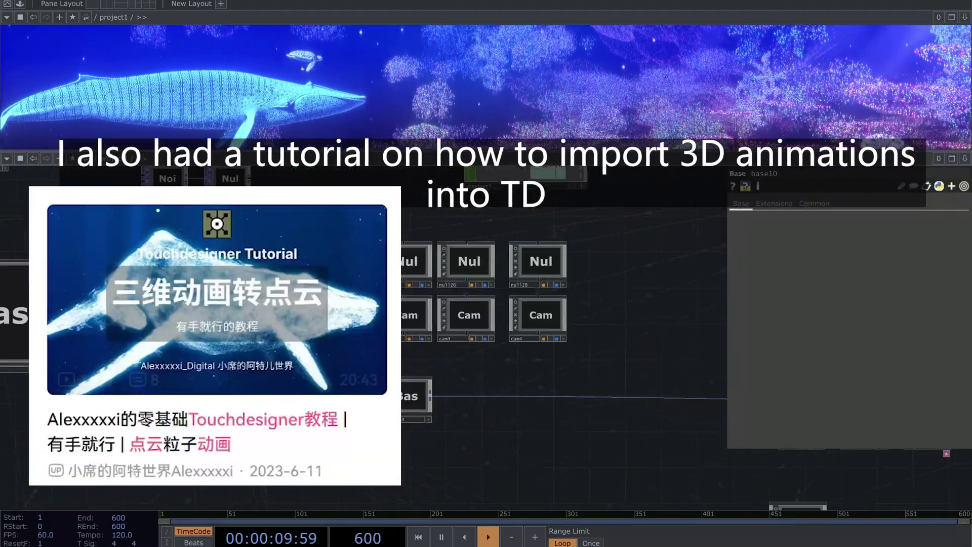
{"action": "scroll", "coordinate": [352, 349], "scroll_direction": "up", "scroll_amount": 3}
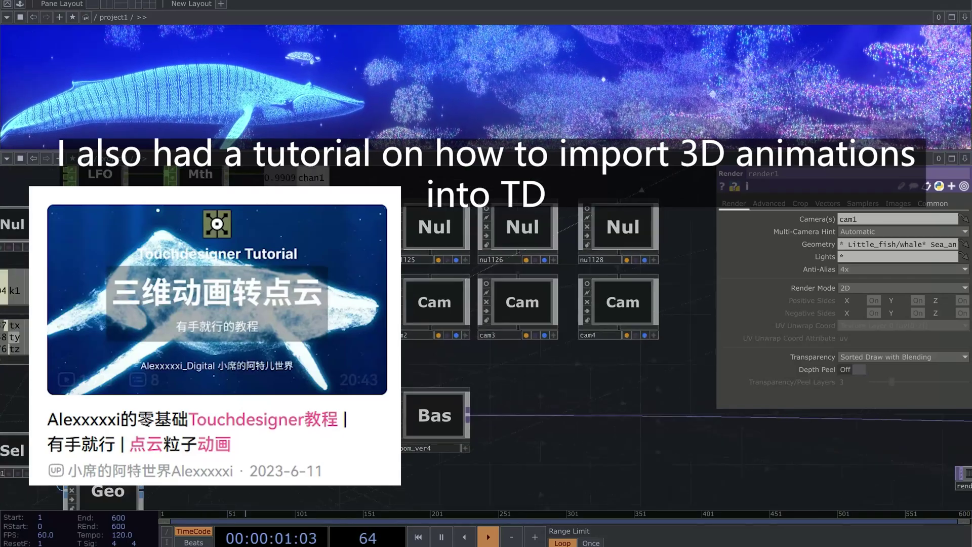
- Set the camera of render1 to cam2
{"action": "left_click_drag", "start_coordinate": [352, 349], "coordinate": [404, 365]}
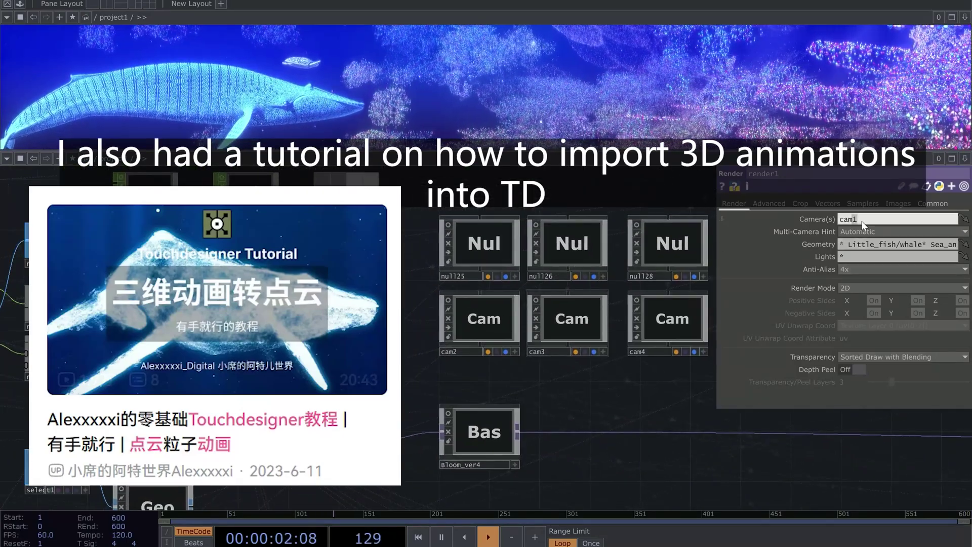
{"action": "key", "text": "BackSpace"}
{"action": "type", "text": "2"}
{"action": "key", "text": "Return"}
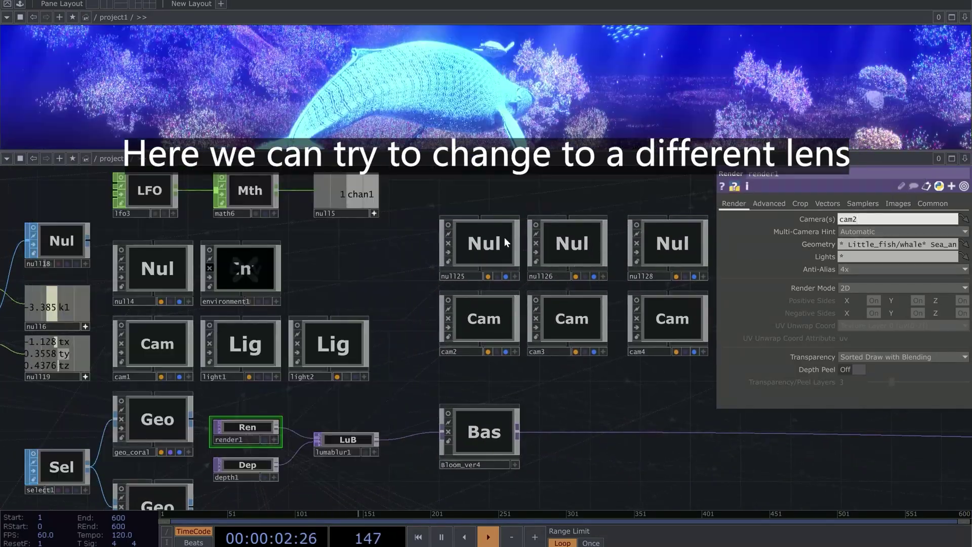
{"action": "left_click", "coordinate": [450, 299]}
{"action": "left_click", "coordinate": [450, 299]}
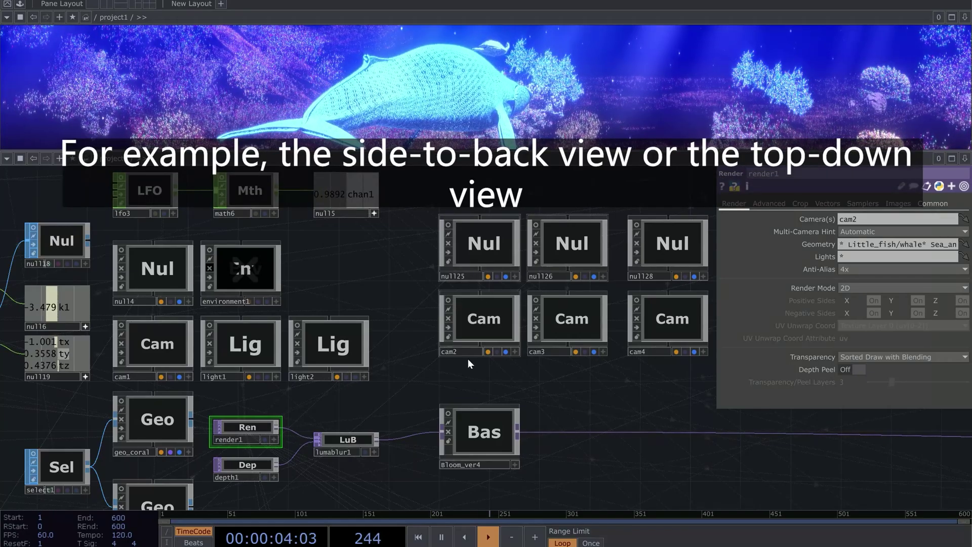
- Switch the camera of render1 to cam3
{"action": "left_click", "coordinate": [857, 221]}
{"action": "key", "text": "BackSpace"}
{"action": "type", "text": "3"}
{"action": "key", "text": "Return"}
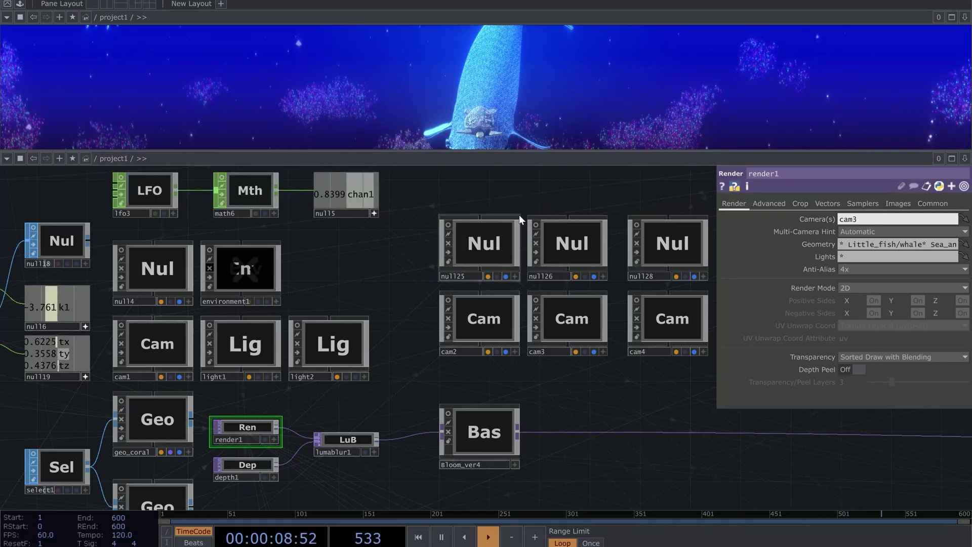
- Change the camera of render1 to cam4
{"action": "left_click", "coordinate": [858, 221]}
{"action": "key", "text": "BackSpace"}
{"action": "type", "text": "4"}
{"action": "key", "text": "Return"}
- Try cam5 as the camera of render1, and go back to cam2
{"action": "left_click", "coordinate": [859, 220]}
{"action": "key", "text": "BackSpace"}
{"action": "type", "text": "5"}
{"action": "key", "text": "Return"}
{"action": "scroll", "coordinate": [526, 373], "scroll_direction": "down", "scroll_amount": 4}
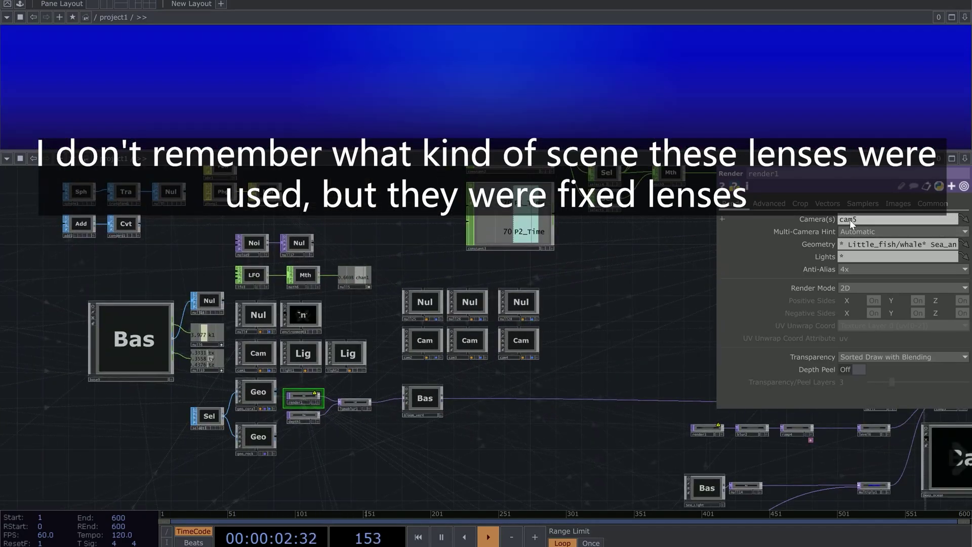
{"action": "scroll", "coordinate": [390, 314], "scroll_direction": "up", "scroll_amount": 3}
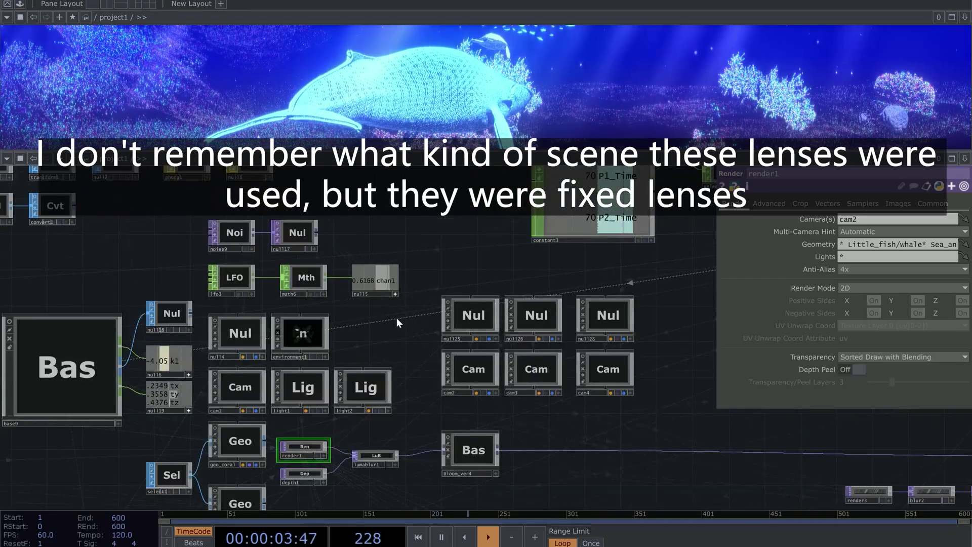
{"action": "scroll", "coordinate": [405, 314], "scroll_direction": "up", "scroll_amount": 1}
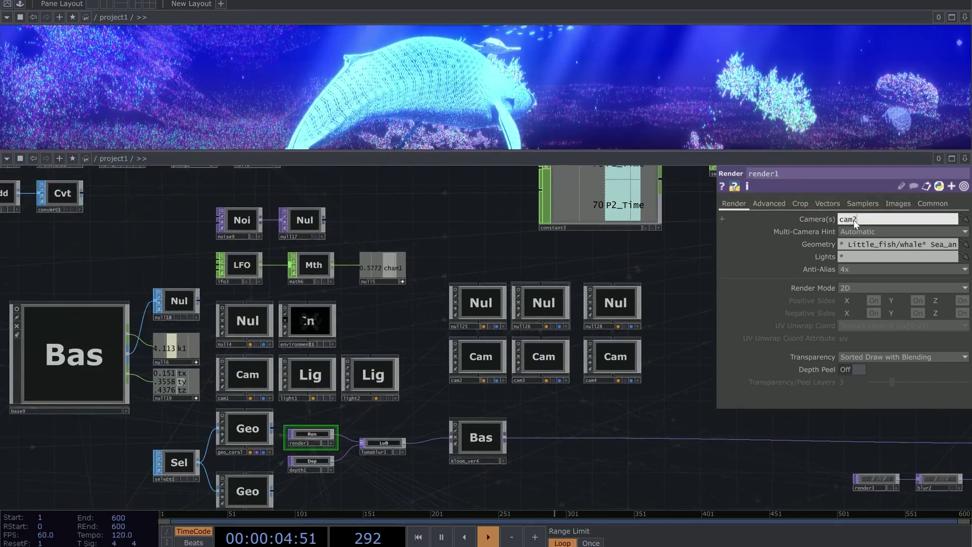
- Examine the jellyfish animation network and the point-cloud preview of pointtransform10
{"action": "left_click", "coordinate": [637, 257]}
{"action": "scroll", "coordinate": [490, 261], "scroll_direction": "down", "scroll_amount": 5}
{"action": "left_click_drag", "start_coordinate": [489, 261], "coordinate": [243, 172]}
{"action": "scroll", "coordinate": [412, 393], "scroll_direction": "up", "scroll_amount": 2}
{"action": "scroll", "coordinate": [411, 389], "scroll_direction": "up", "scroll_amount": 2}
{"action": "scroll", "coordinate": [319, 293], "scroll_direction": "up", "scroll_amount": 6}
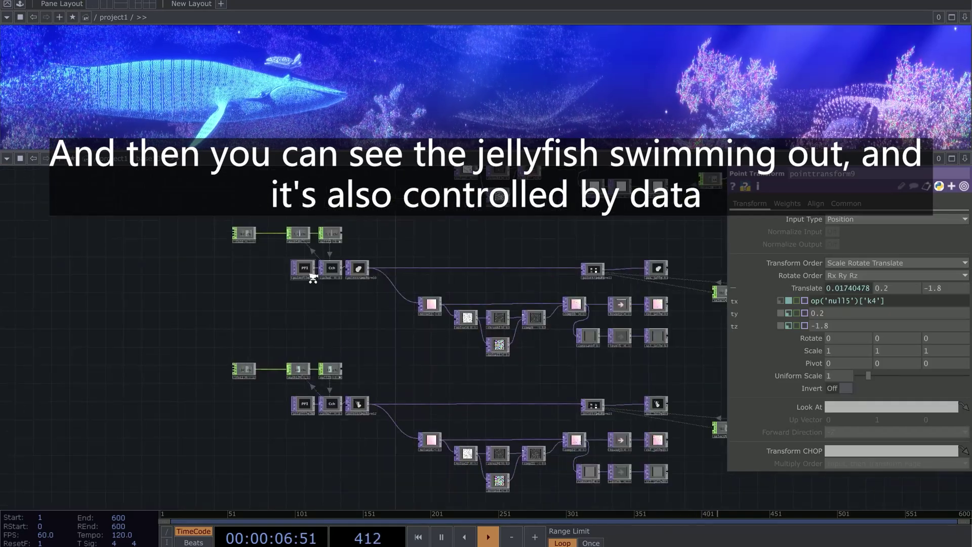
{"action": "scroll", "coordinate": [368, 258], "scroll_direction": "up", "scroll_amount": 2}
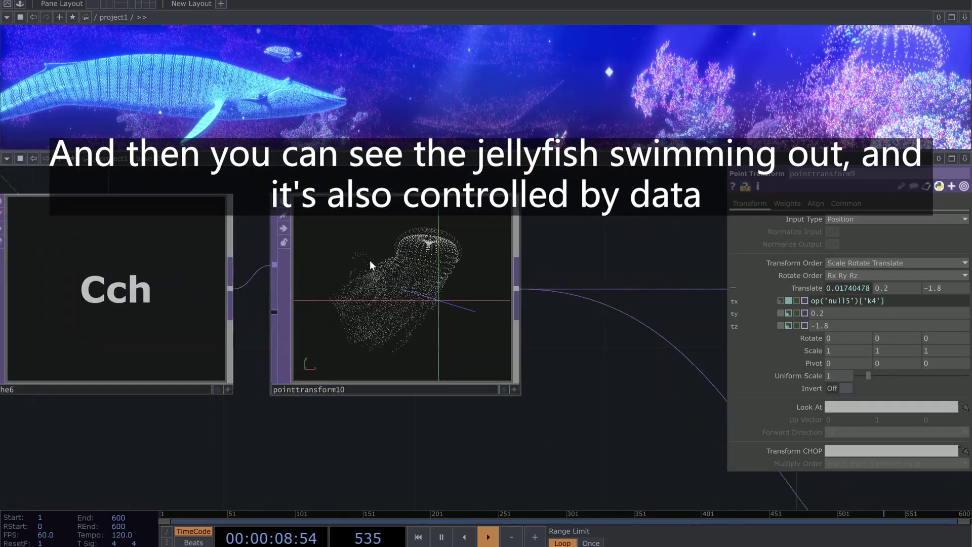
{"action": "scroll", "coordinate": [370, 260], "scroll_direction": "down", "scroll_amount": 6}
{"action": "scroll", "coordinate": [376, 257], "scroll_direction": "down", "scroll_amount": 8}
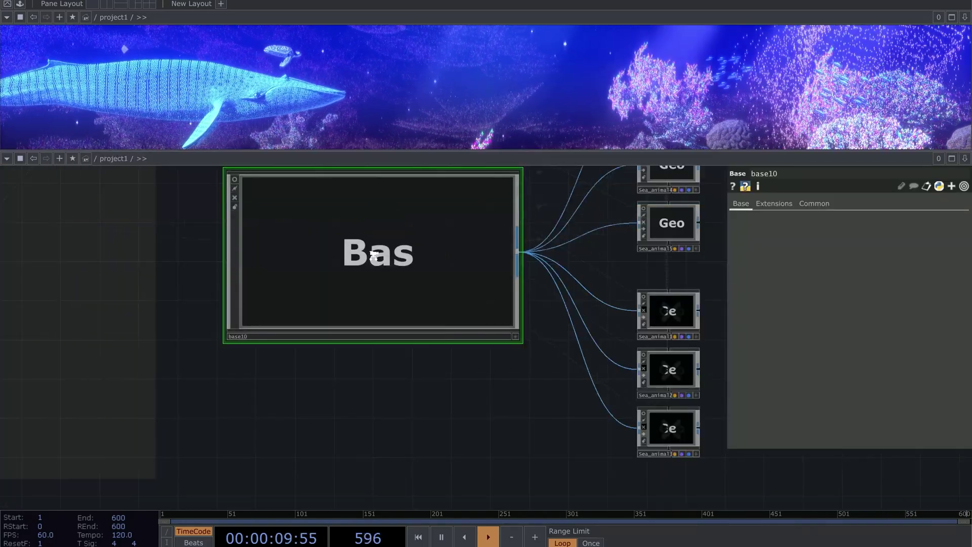
- Enter the base4 component and inspect its render chain up to moviefileout1
{"action": "left_click_drag", "start_coordinate": [482, 269], "coordinate": [477, 440]}
{"action": "scroll", "coordinate": [516, 382], "scroll_direction": "up", "scroll_amount": 3}
{"action": "left_click", "coordinate": [515, 381]}
{"action": "key", "text": "i"}
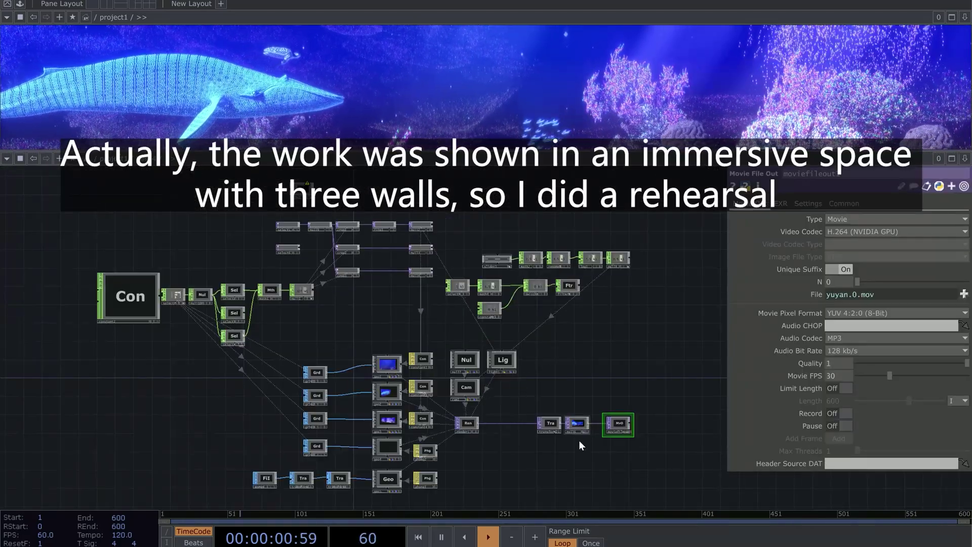
{"action": "scroll", "coordinate": [579, 439], "scroll_direction": "up", "scroll_amount": 6}
{"action": "scroll", "coordinate": [536, 224], "scroll_direction": "down", "scroll_amount": 8}
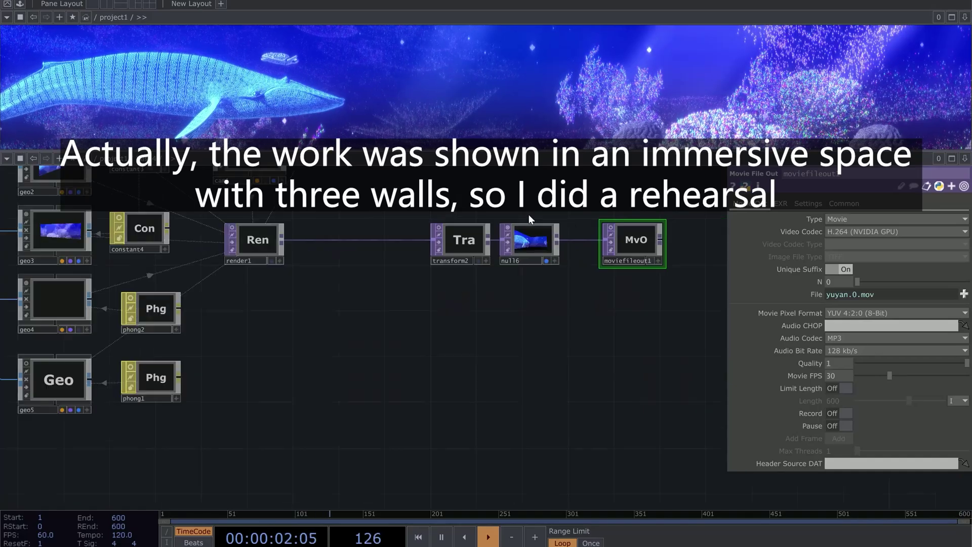
- Open the view of slider1 in a separate window and move it aside
{"action": "left_click_drag", "start_coordinate": [528, 214], "coordinate": [525, 381]}
{"action": "scroll", "coordinate": [527, 385], "scroll_direction": "down", "scroll_amount": 3}
{"action": "scroll", "coordinate": [433, 239], "scroll_direction": "up", "scroll_amount": 1}
{"action": "left_click_drag", "start_coordinate": [432, 238], "coordinate": [450, 287]}
{"action": "scroll", "coordinate": [450, 287], "scroll_direction": "up", "scroll_amount": 3}
{"action": "right_click", "coordinate": [451, 255]}
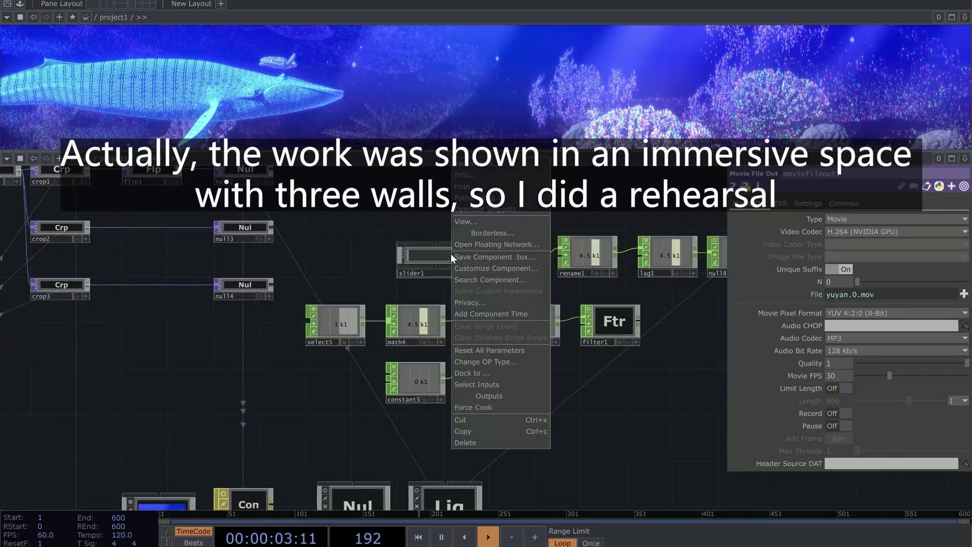
{"action": "left_click", "coordinate": [468, 222]}
{"action": "left_click_drag", "start_coordinate": [512, 235], "coordinate": [641, 260]}
- Hide the parameters, enlarge the three-wall preview in null16 and adjust slider1 to shift its viewpoint
{"action": "left_click_drag", "start_coordinate": [582, 291], "coordinate": [575, 277]}
{"action": "left_click_drag", "start_coordinate": [539, 215], "coordinate": [563, 247]}
{"action": "left_click_drag", "start_coordinate": [557, 314], "coordinate": [550, 304]}
{"action": "key", "text": "p"}
{"action": "left_click_drag", "start_coordinate": [546, 249], "coordinate": [677, 454]}
{"action": "left_click_drag", "start_coordinate": [578, 430], "coordinate": [491, 207]}
{"action": "scroll", "coordinate": [494, 349], "scroll_direction": "up", "scroll_amount": 5}
{"action": "left_click_drag", "start_coordinate": [480, 330], "coordinate": [385, 86]}
{"action": "scroll", "coordinate": [567, 355], "scroll_direction": "up", "scroll_amount": 3}
{"action": "left_click_drag", "start_coordinate": [667, 456], "coordinate": [728, 449]}
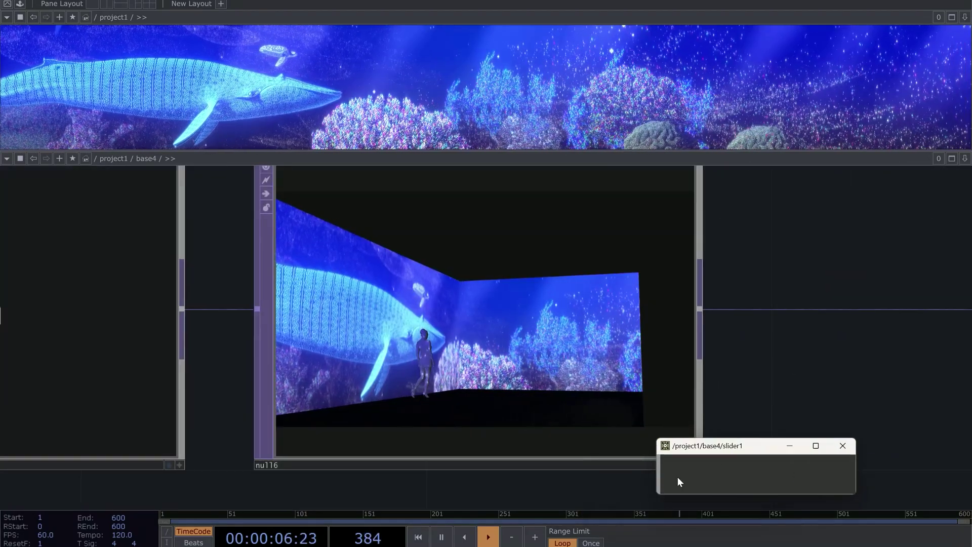
{"action": "left_click_drag", "start_coordinate": [678, 478], "coordinate": [701, 472]}
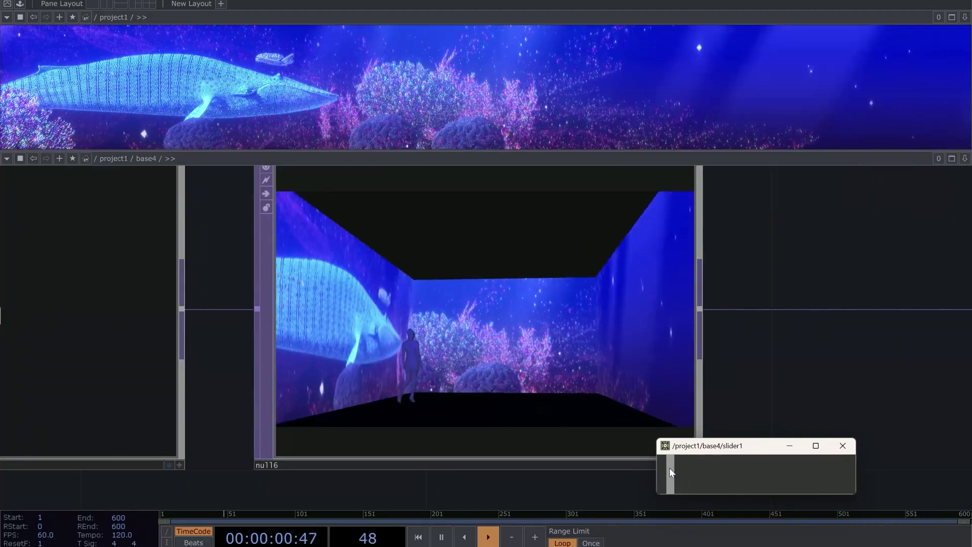
- Close the slider1 window and return to the project1 network
{"action": "left_click", "coordinate": [843, 446]}
{"action": "scroll", "coordinate": [724, 303], "scroll_direction": "down", "scroll_amount": 10}
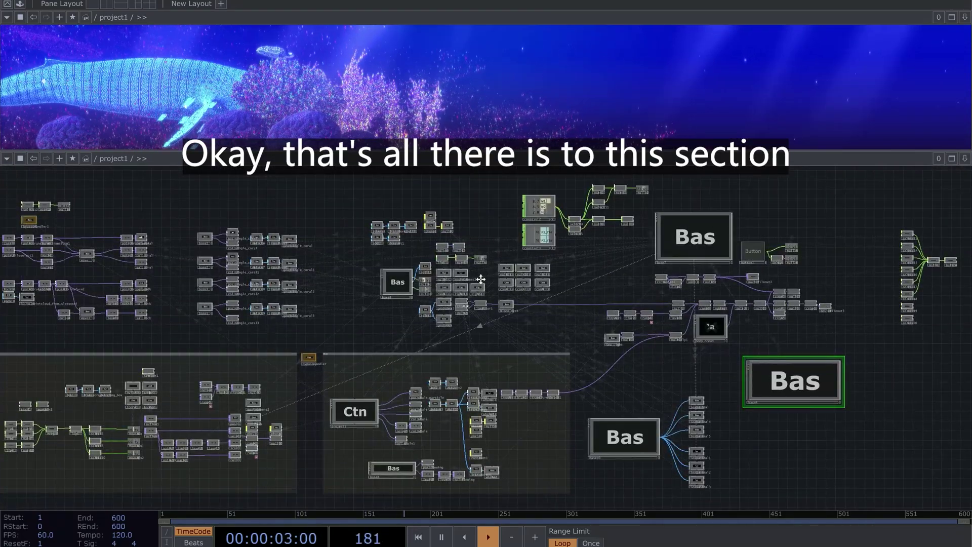
- Open the Deep_ocean network and examine the whale-fall source select2 and the k6 trigger chains
{"action": "left_click_drag", "start_coordinate": [481, 279], "coordinate": [508, 204]}
{"action": "scroll", "coordinate": [458, 364], "scroll_direction": "up", "scroll_amount": 3}
{"action": "scroll", "coordinate": [574, 354], "scroll_direction": "down", "scroll_amount": 3}
{"action": "left_click_drag", "start_coordinate": [645, 304], "coordinate": [595, 380]}
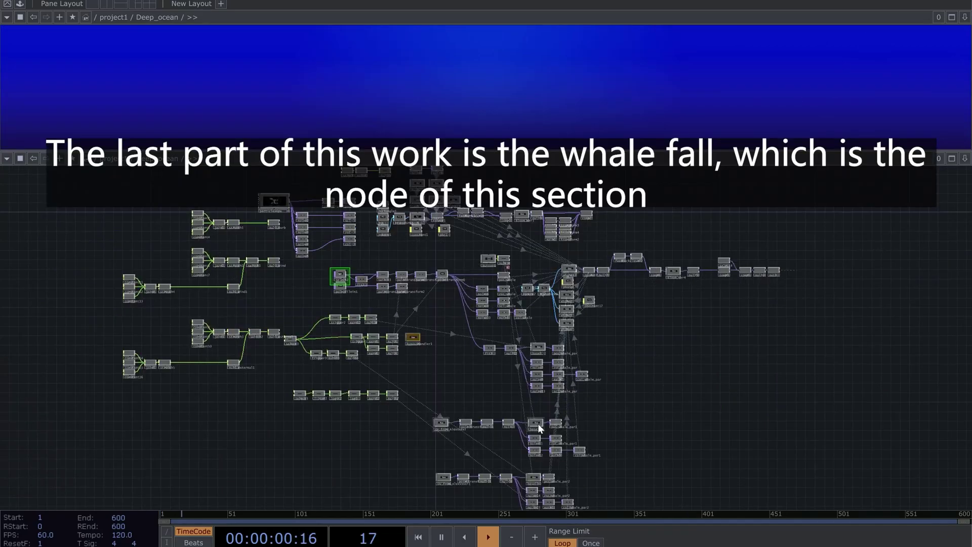
{"action": "scroll", "coordinate": [336, 254], "scroll_direction": "up", "scroll_amount": 10}
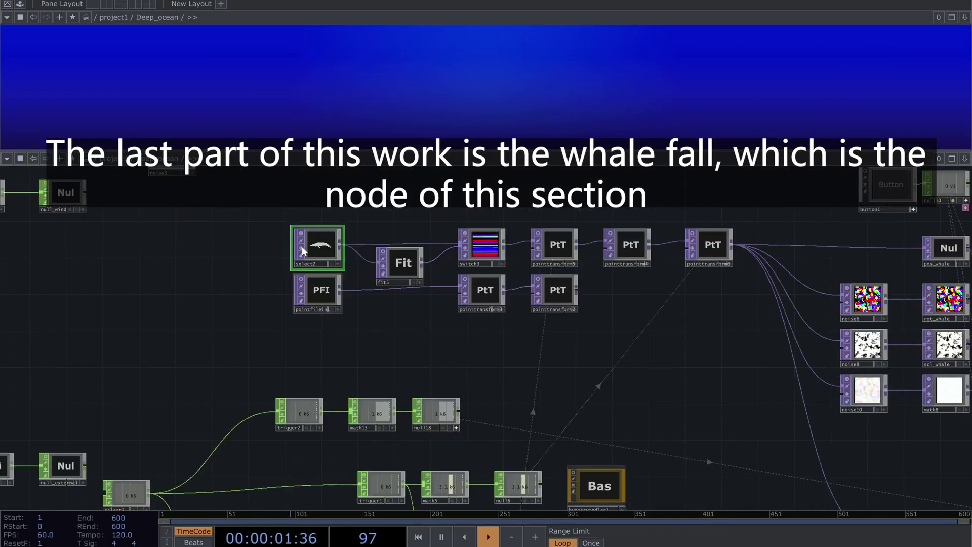
{"action": "scroll", "coordinate": [347, 222], "scroll_direction": "up", "scroll_amount": 5}
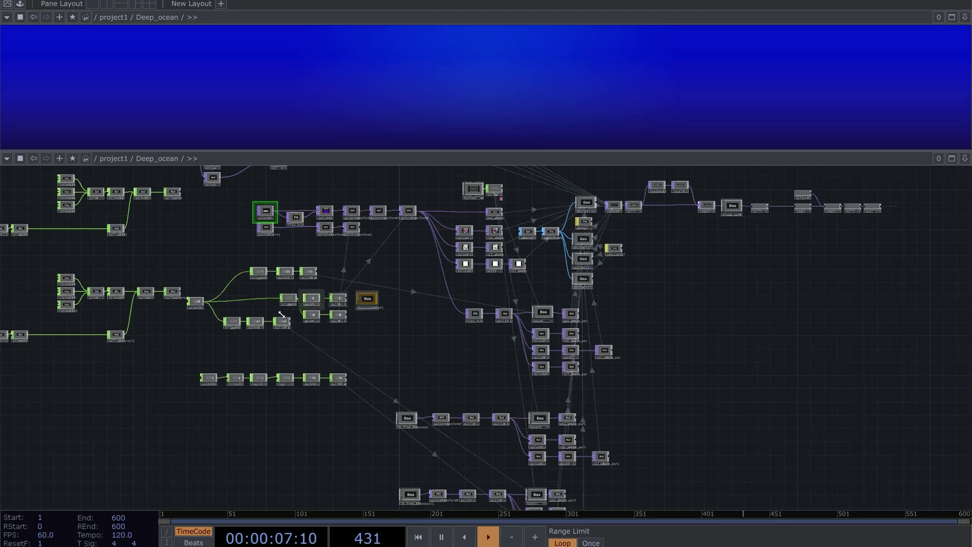
{"action": "scroll", "coordinate": [203, 315], "scroll_direction": "up", "scroll_amount": 8}
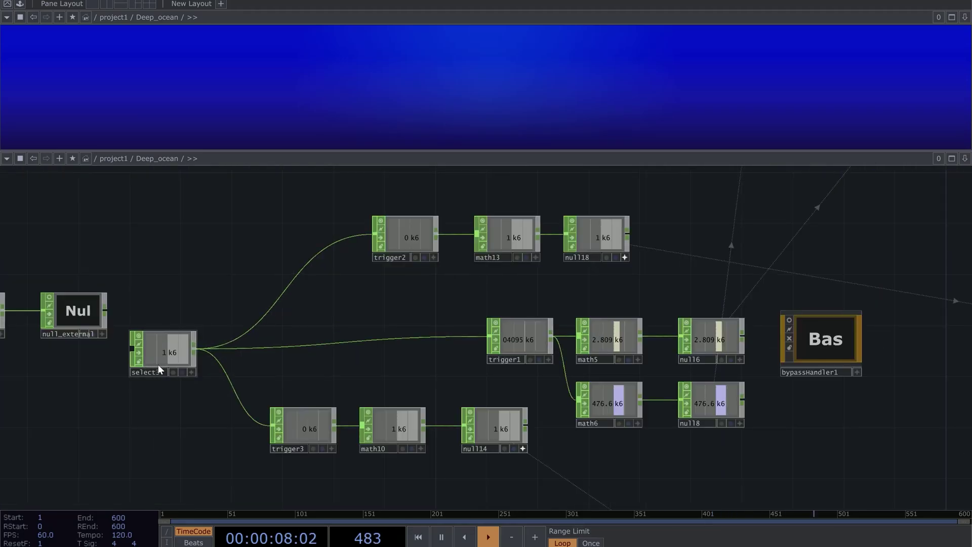
{"action": "scroll", "coordinate": [223, 265], "scroll_direction": "down", "scroll_amount": 5}
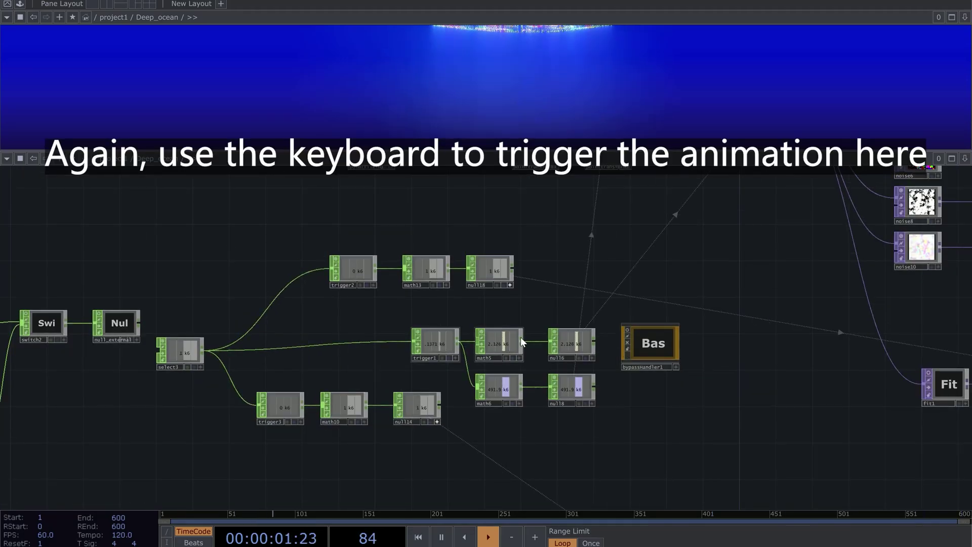
- Turn on the node viewer of pos_whale and inspect the falling whale's point cloud
{"action": "left_click_drag", "start_coordinate": [594, 257], "coordinate": [514, 403]}
{"action": "left_click_drag", "start_coordinate": [531, 344], "coordinate": [249, 356]}
{"action": "scroll", "coordinate": [653, 227], "scroll_direction": "up", "scroll_amount": 5}
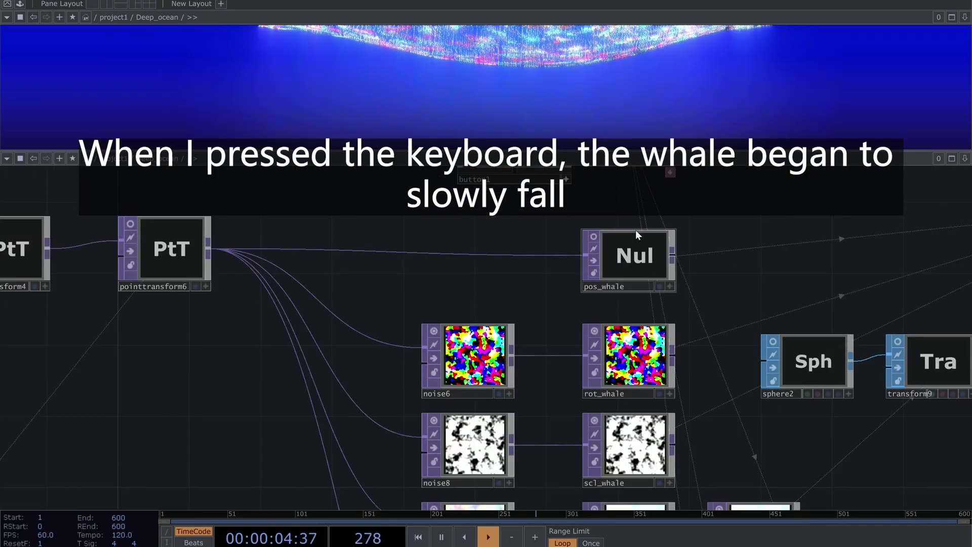
{"action": "left_click", "coordinate": [598, 233]}
{"action": "scroll", "coordinate": [599, 232], "scroll_direction": "up", "scroll_amount": 3}
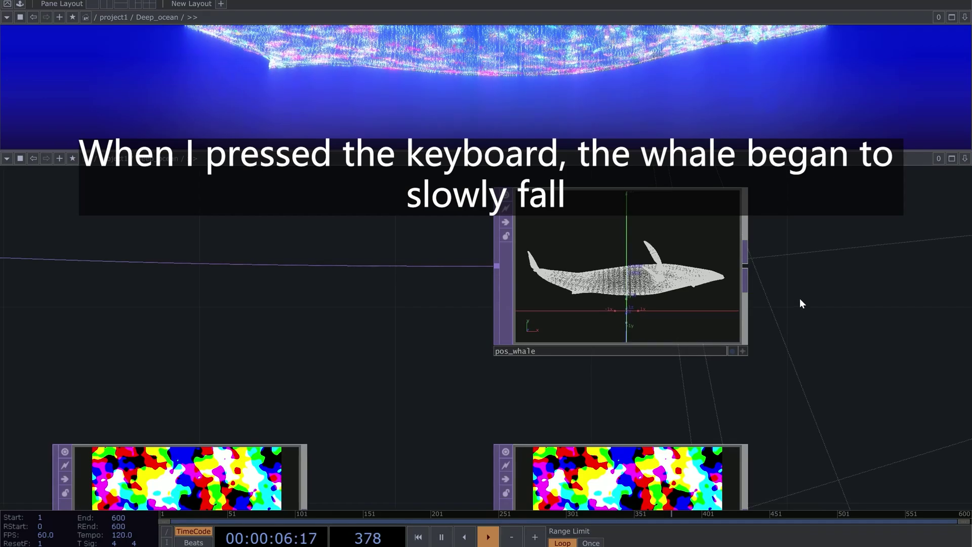
{"action": "scroll", "coordinate": [801, 299], "scroll_direction": "down", "scroll_amount": 8}
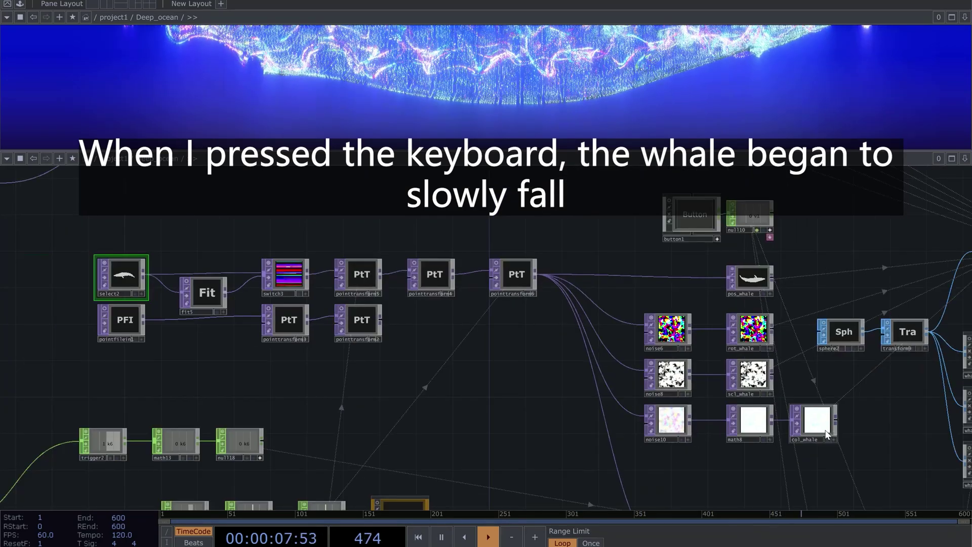
- Show the pos_whale_par preview and enlarge the particles emitted by the whale's body
{"action": "scroll", "coordinate": [825, 430], "scroll_direction": "up", "scroll_amount": 3}
{"action": "left_click_drag", "start_coordinate": [879, 447], "coordinate": [728, 248]}
{"action": "scroll", "coordinate": [693, 278], "scroll_direction": "down", "scroll_amount": 3}
{"action": "left_click_drag", "start_coordinate": [631, 295], "coordinate": [477, 252]}
{"action": "scroll", "coordinate": [646, 300], "scroll_direction": "up", "scroll_amount": 5}
{"action": "scroll", "coordinate": [692, 355], "scroll_direction": "up", "scroll_amount": 6}
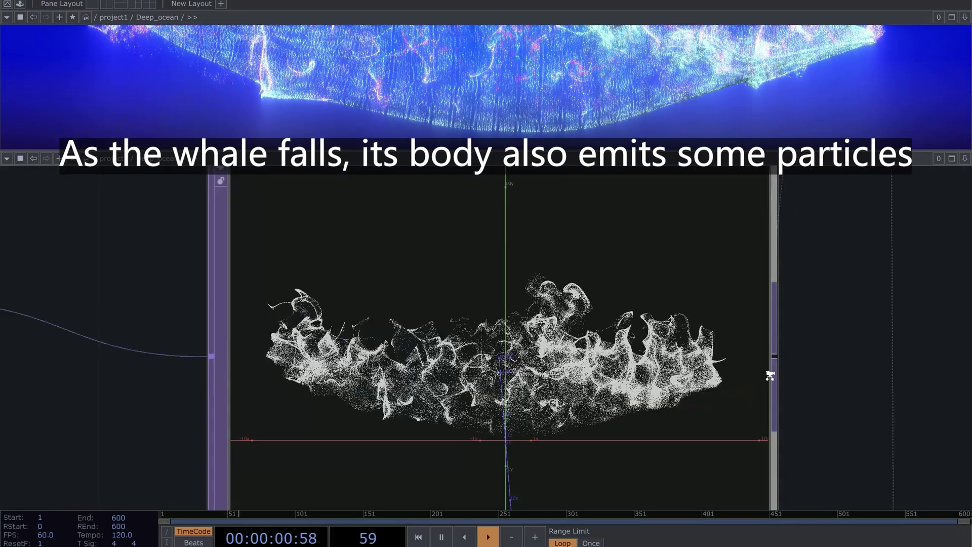
{"action": "scroll", "coordinate": [808, 364], "scroll_direction": "down", "scroll_amount": 1}
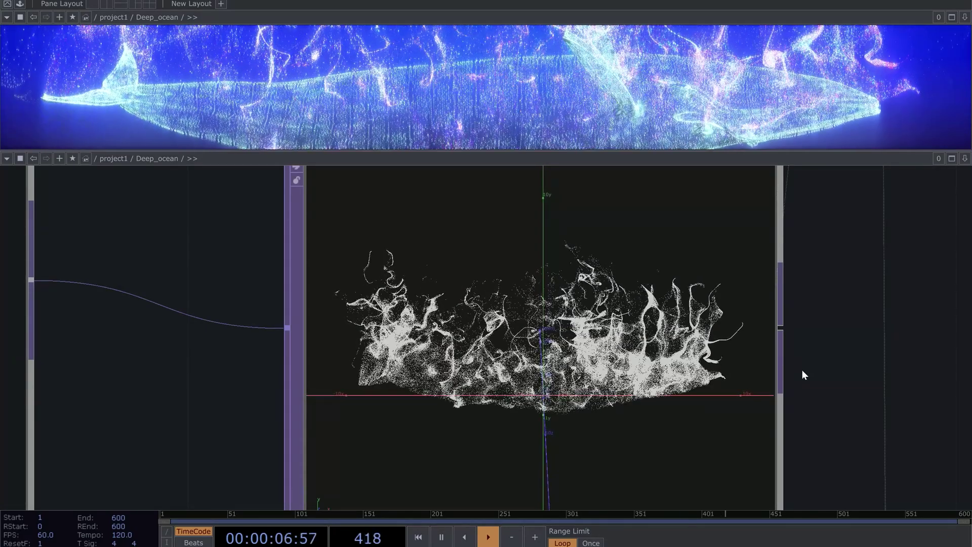
- Make the pos_whale_par viewer interactive and orbit around the whale particles
{"action": "middle_click_drag", "start_coordinate": [802, 388], "coordinate": [810, 433]}
{"action": "left_click", "coordinate": [783, 490]}
{"action": "left_click_drag", "start_coordinate": [761, 438], "coordinate": [694, 389]}
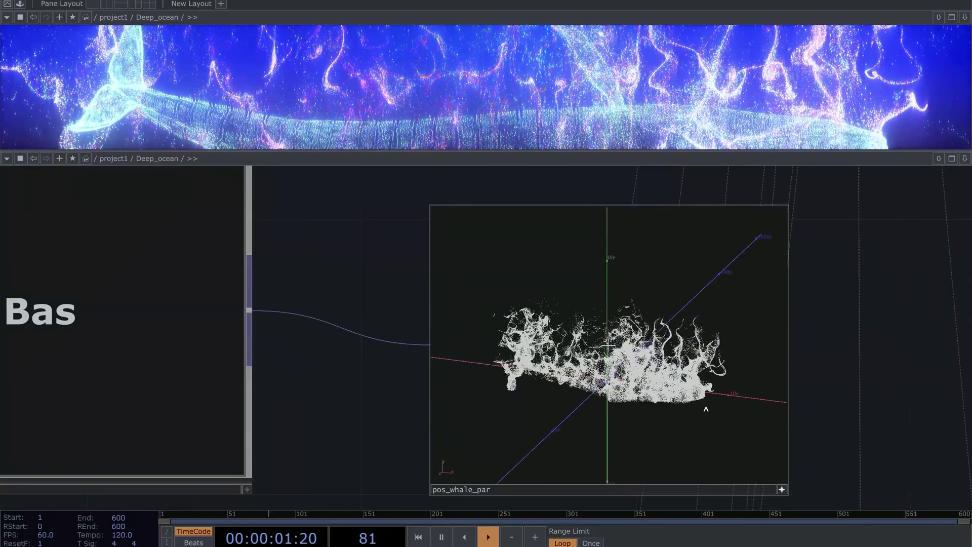
{"action": "scroll", "coordinate": [847, 430], "scroll_direction": "down", "scroll_amount": 2}
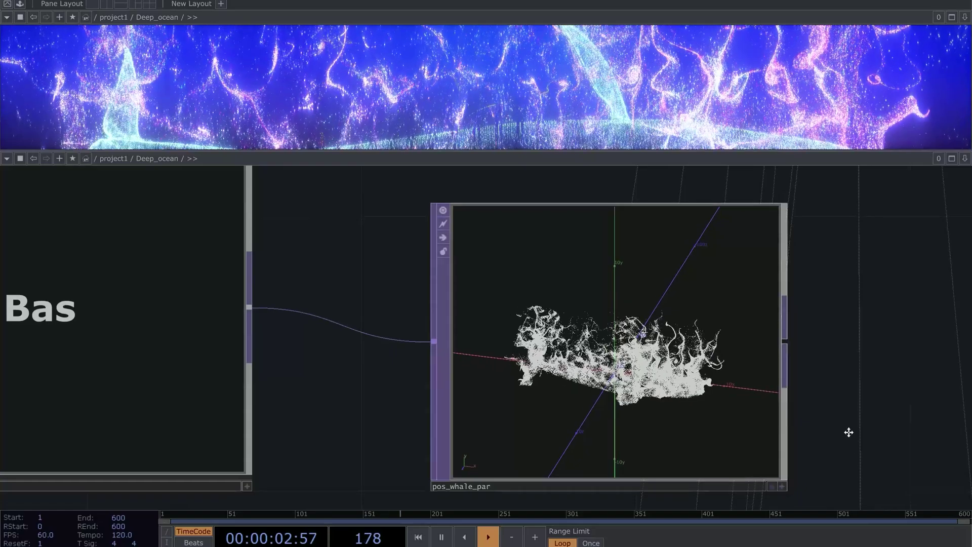
{"action": "scroll", "coordinate": [764, 400], "scroll_direction": "down", "scroll_amount": 4}
{"action": "scroll", "coordinate": [828, 400], "scroll_direction": "down", "scroll_amount": 3}
- Examine the final stage's k7 trigger chain from select5 to null17
{"action": "left_click_drag", "start_coordinate": [606, 455], "coordinate": [611, 402]}
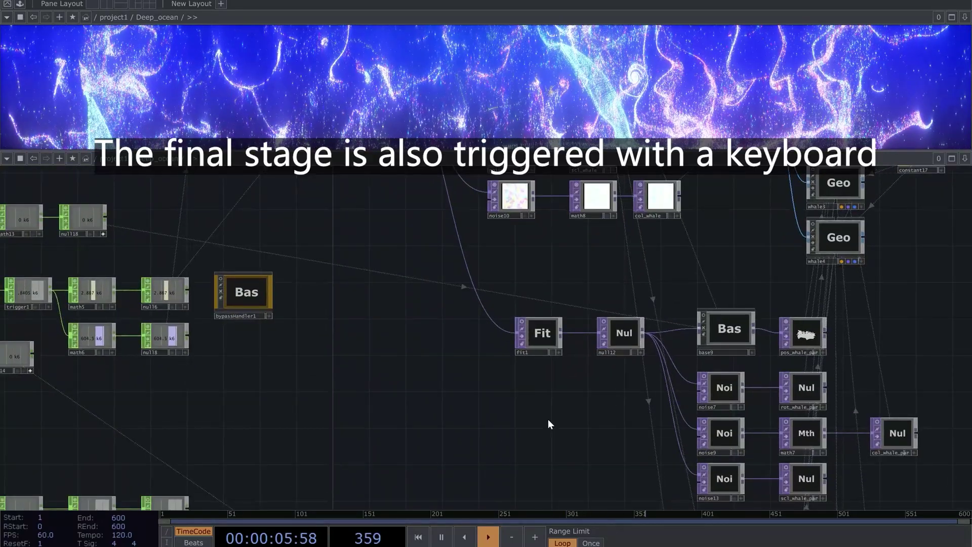
{"action": "scroll", "coordinate": [548, 419], "scroll_direction": "down", "scroll_amount": 1}
{"action": "left_click_drag", "start_coordinate": [549, 408], "coordinate": [535, 288]}
{"action": "scroll", "coordinate": [540, 327], "scroll_direction": "down", "scroll_amount": 1}
{"action": "left_click_drag", "start_coordinate": [464, 358], "coordinate": [530, 293]}
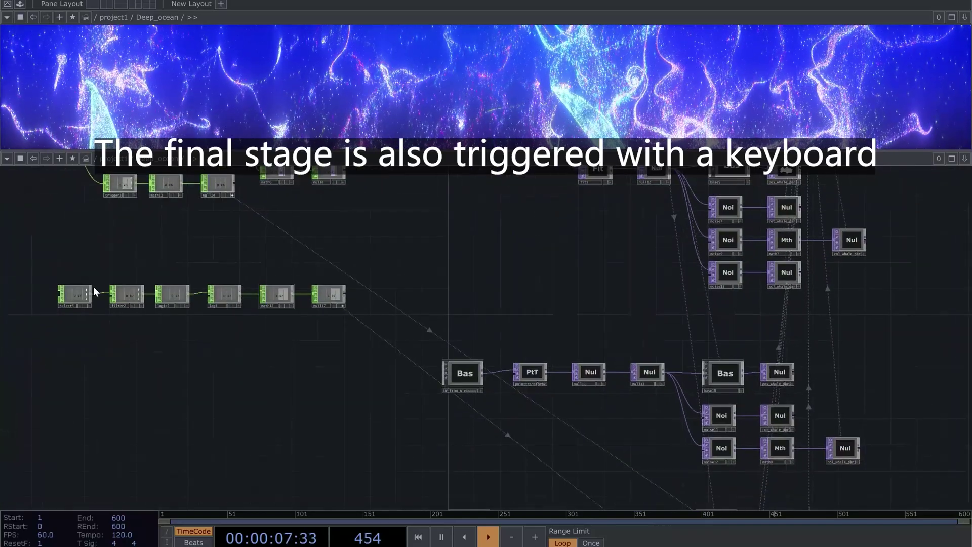
{"action": "scroll", "coordinate": [94, 290], "scroll_direction": "up", "scroll_amount": 3}
{"action": "left_click_drag", "start_coordinate": [132, 293], "coordinate": [217, 294]}
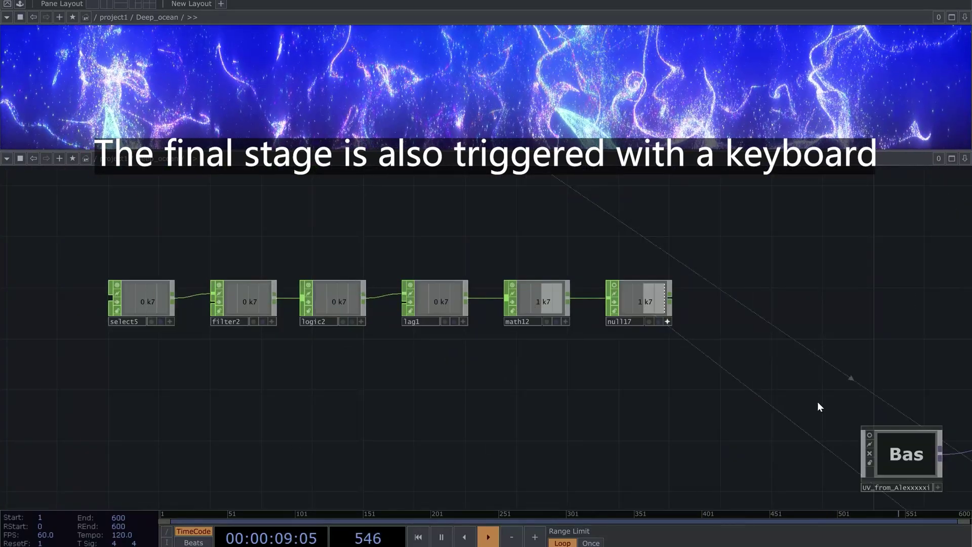
{"action": "left_click_drag", "start_coordinate": [818, 409], "coordinate": [811, 412]}
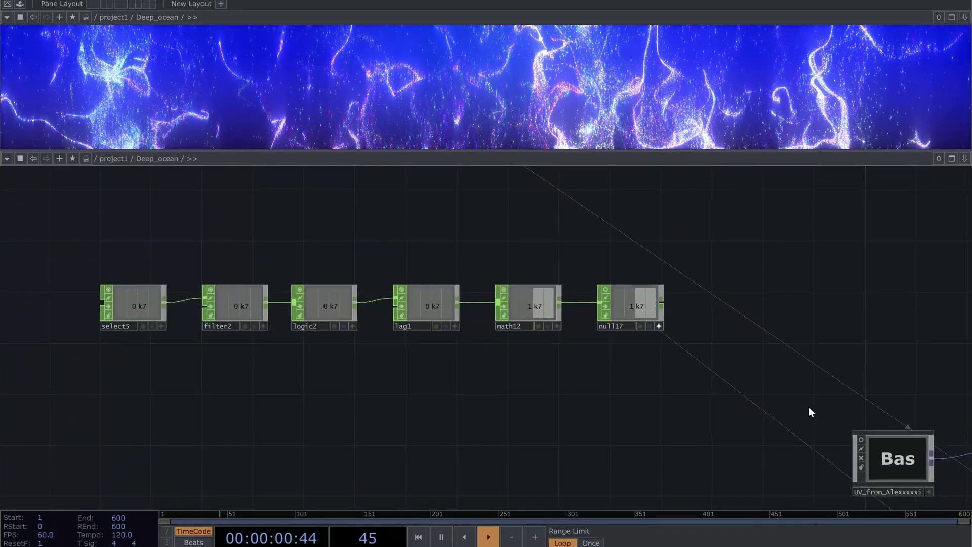
- Display the UV map in pointtransform7 as points and inspect the resulting plane
{"action": "left_click_drag", "start_coordinate": [749, 401], "coordinate": [509, 379]}
{"action": "left_click_drag", "start_coordinate": [630, 355], "coordinate": [361, 250]}
{"action": "scroll", "coordinate": [477, 359], "scroll_direction": "up", "scroll_amount": 2}
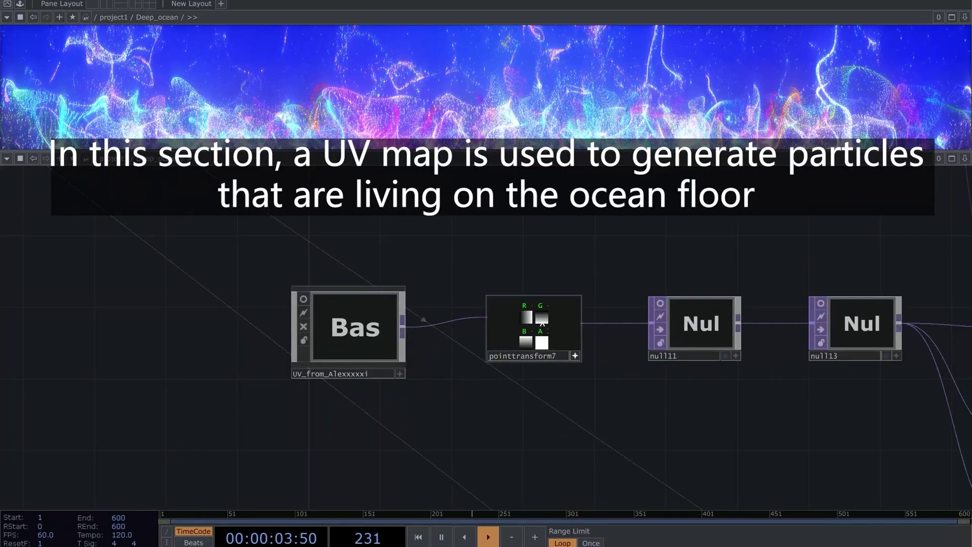
{"action": "left_click", "coordinate": [569, 404]}
{"action": "scroll", "coordinate": [495, 330], "scroll_direction": "up", "scroll_amount": 3}
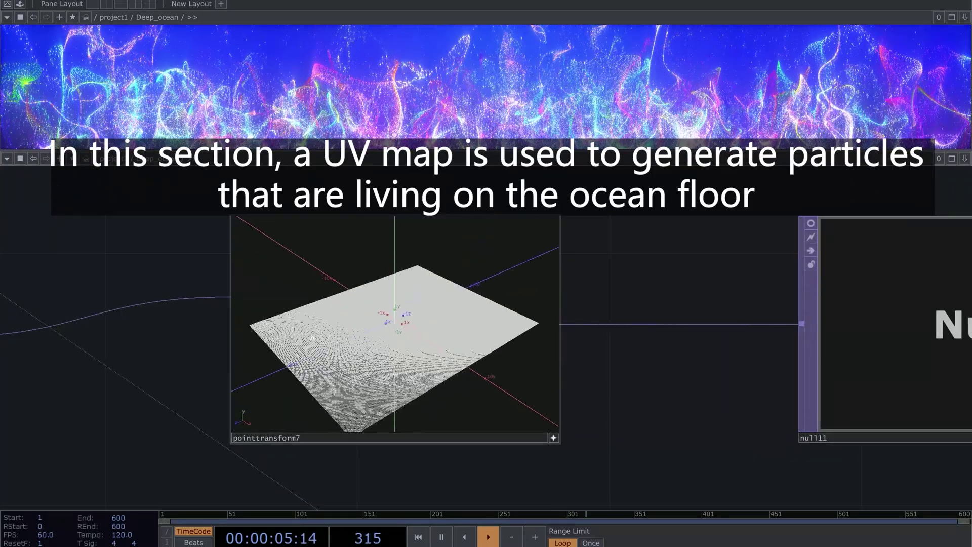
{"action": "left_click", "coordinate": [555, 439]}
- Turn on the pos_whale_par1 viewer and orbit around the ocean-floor particles
{"action": "left_click_drag", "start_coordinate": [485, 410], "coordinate": [271, 384]}
{"action": "scroll", "coordinate": [272, 385], "scroll_direction": "down", "scroll_amount": 4}
{"action": "left_click_drag", "start_coordinate": [527, 387], "coordinate": [501, 371]}
{"action": "scroll", "coordinate": [500, 370], "scroll_direction": "up", "scroll_amount": 1}
{"action": "left_click_drag", "start_coordinate": [559, 423], "coordinate": [205, 383]}
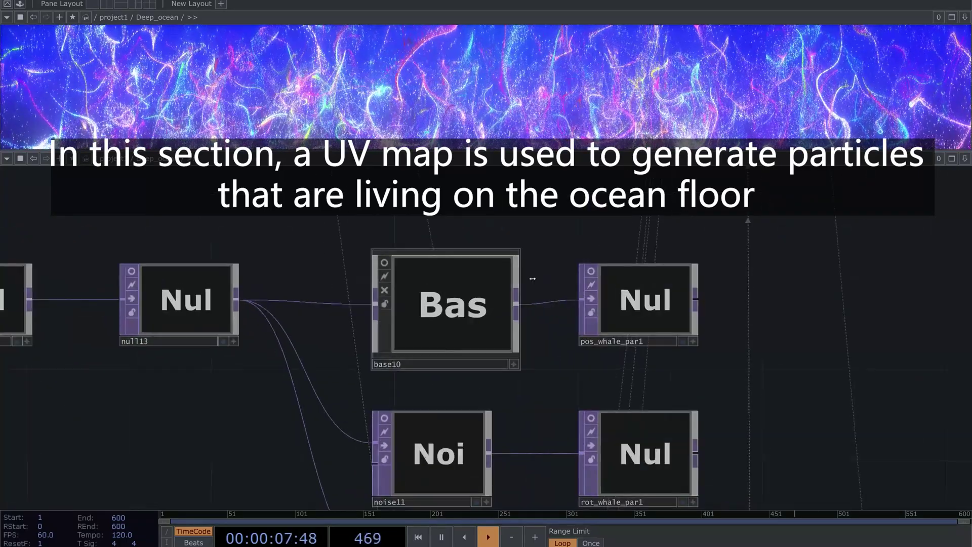
{"action": "left_click", "coordinate": [589, 272]}
{"action": "scroll", "coordinate": [592, 355], "scroll_direction": "up", "scroll_amount": 4}
{"action": "scroll", "coordinate": [404, 289], "scroll_direction": "up", "scroll_amount": 3}
{"action": "left_click_drag", "start_coordinate": [403, 289], "coordinate": [383, 335]}
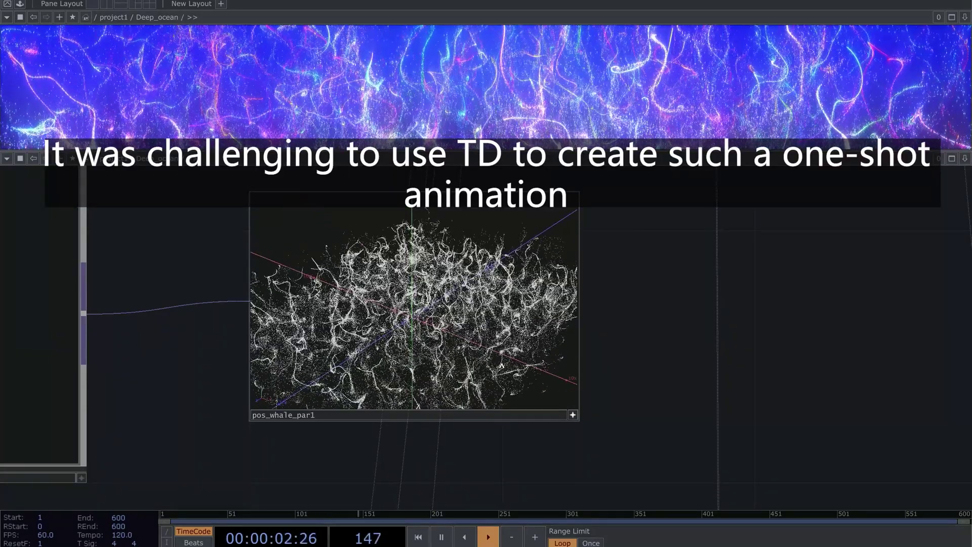
{"action": "left_click", "coordinate": [574, 413]}
- Turn on the node viewer of col_whale_par1 to show the particle colour map
{"action": "scroll", "coordinate": [677, 370], "scroll_direction": "down", "scroll_amount": 2}
{"action": "scroll", "coordinate": [677, 359], "scroll_direction": "down", "scroll_amount": 3}
{"action": "left_click_drag", "start_coordinate": [701, 428], "coordinate": [609, 272]}
{"action": "scroll", "coordinate": [656, 360], "scroll_direction": "down", "scroll_amount": 2}
{"action": "left_click_drag", "start_coordinate": [634, 335], "coordinate": [506, 286]}
{"action": "left_click", "coordinate": [559, 305]}
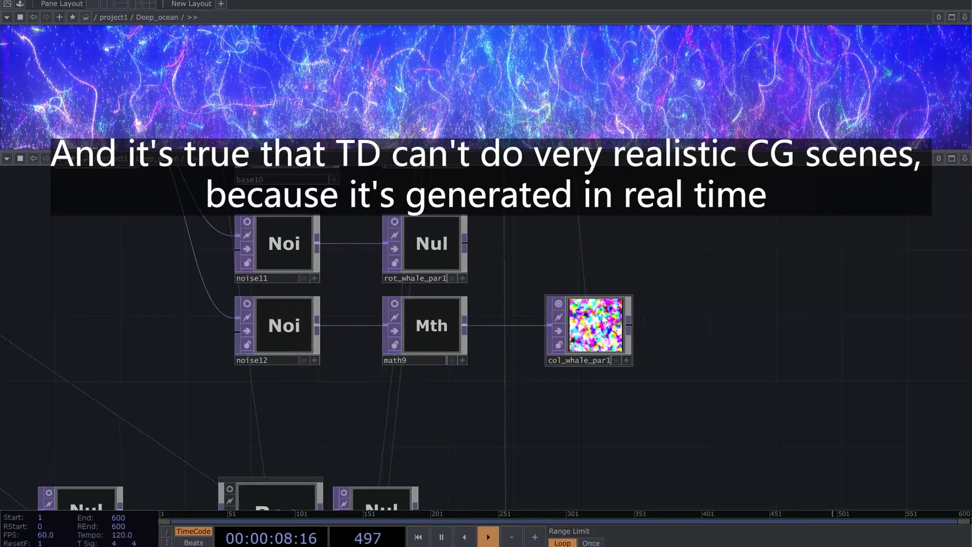
- Turn on the pos_whale_par2 viewer and inspect its particle cloud up close
{"action": "left_click_drag", "start_coordinate": [515, 338], "coordinate": [519, 217]}
{"action": "left_click_drag", "start_coordinate": [516, 260], "coordinate": [529, 242]}
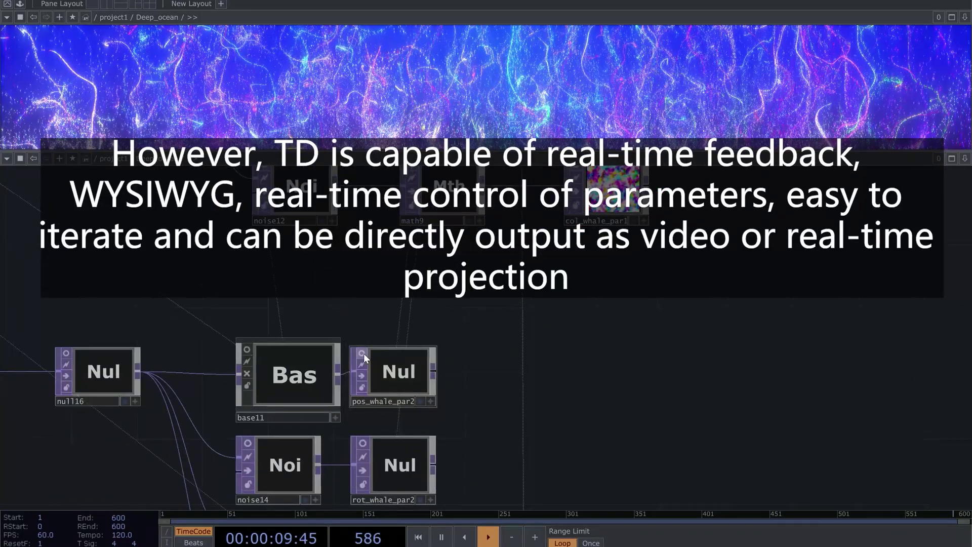
{"action": "left_click", "coordinate": [363, 354]}
{"action": "scroll", "coordinate": [400, 376], "scroll_direction": "up", "scroll_amount": 8}
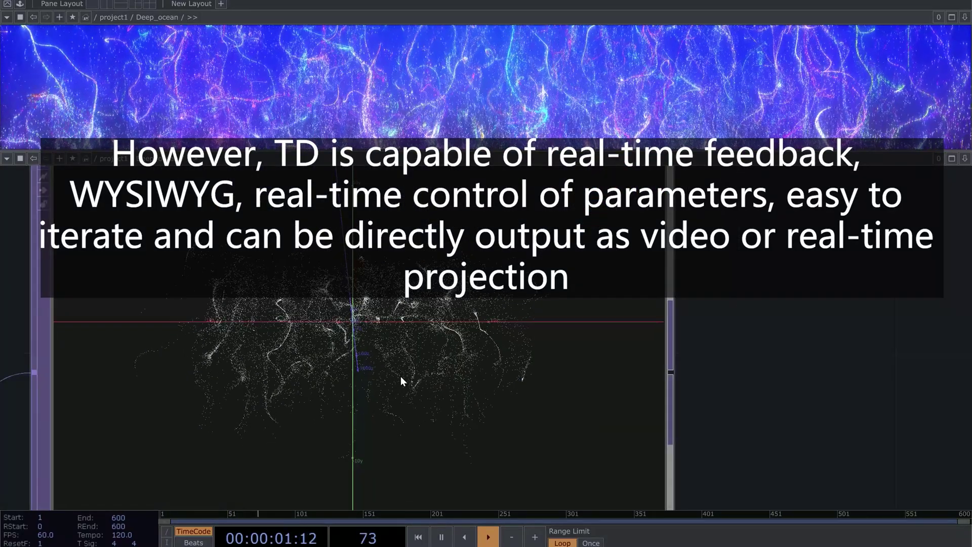
{"action": "scroll", "coordinate": [400, 376], "scroll_direction": "down", "scroll_amount": 3}
{"action": "scroll", "coordinate": [408, 370], "scroll_direction": "down", "scroll_amount": 6}
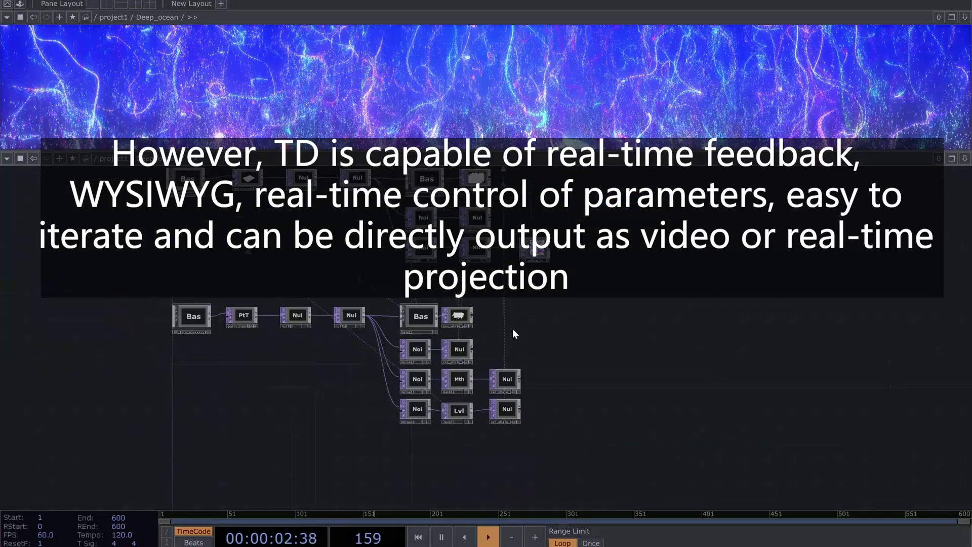
- Examine how the whale1 to whale4 geometry nodes connect to their source nodes, materials and render2
{"action": "scroll", "coordinate": [452, 393], "scroll_direction": "up", "scroll_amount": 2}
{"action": "left_click_drag", "start_coordinate": [451, 394], "coordinate": [390, 452]}
{"action": "left_click_drag", "start_coordinate": [533, 201], "coordinate": [477, 355]}
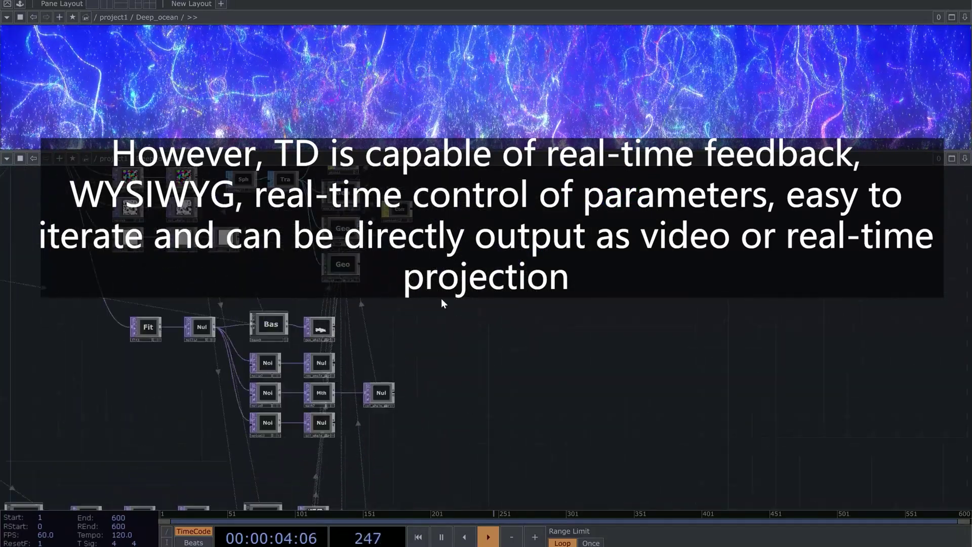
{"action": "scroll", "coordinate": [340, 360], "scroll_direction": "up", "scroll_amount": 5}
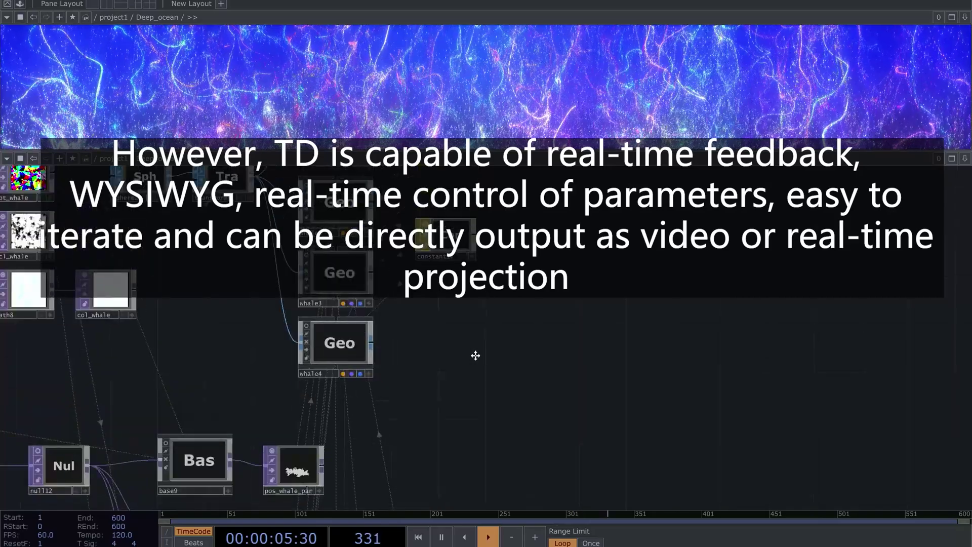
{"action": "left_click_drag", "start_coordinate": [476, 356], "coordinate": [451, 403]}
{"action": "scroll", "coordinate": [415, 248], "scroll_direction": "up", "scroll_amount": 7}
{"action": "scroll", "coordinate": [415, 248], "scroll_direction": "down", "scroll_amount": 7}
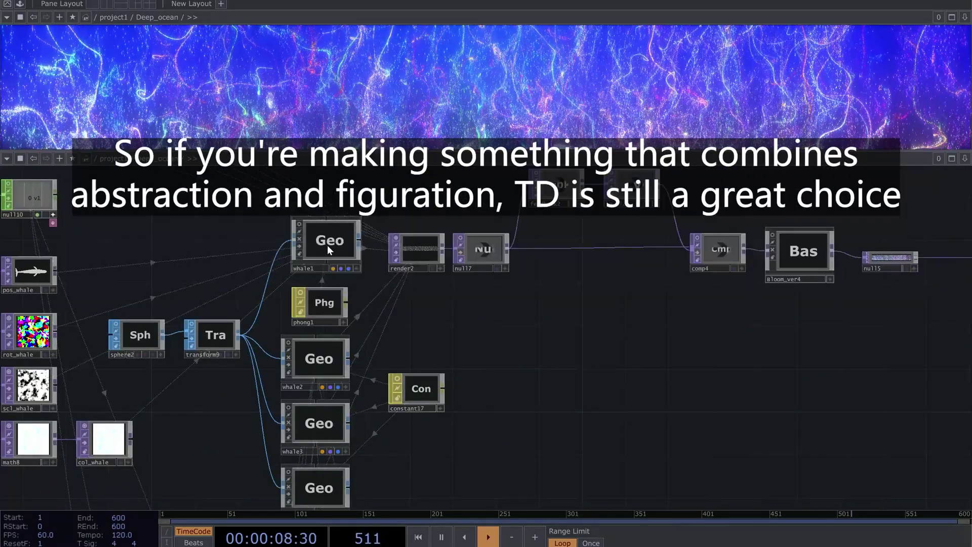
{"action": "left_click_drag", "start_coordinate": [452, 343], "coordinate": [466, 284]}
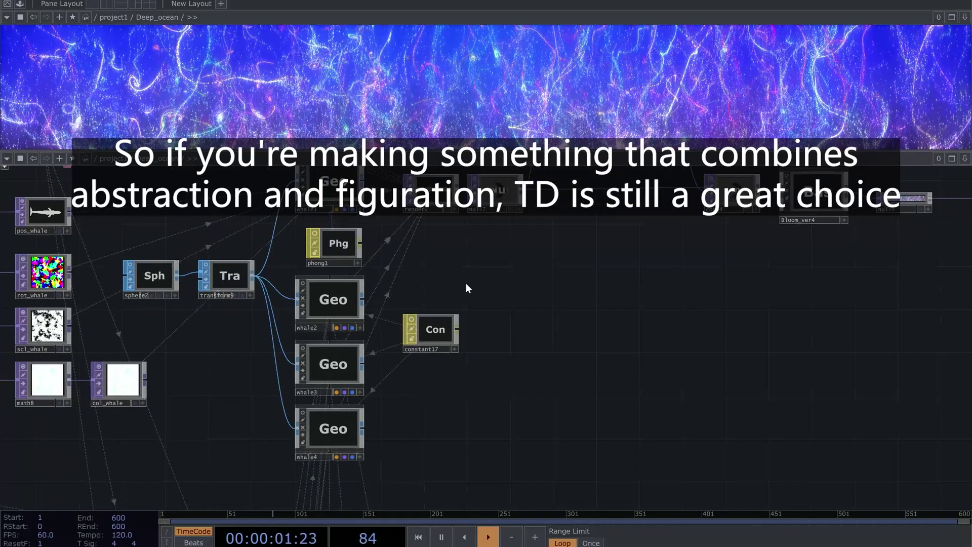
{"action": "scroll", "coordinate": [434, 282], "scroll_direction": "down", "scroll_amount": 3}
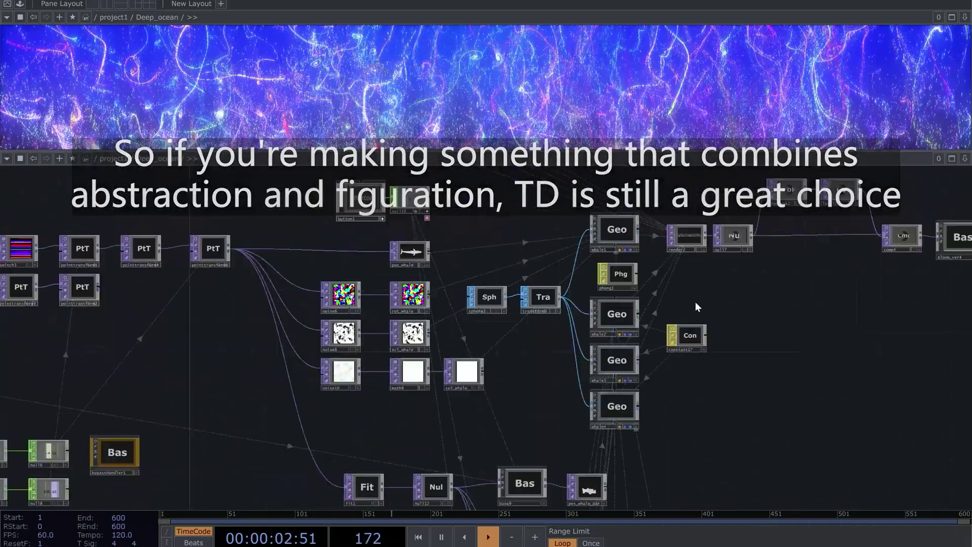